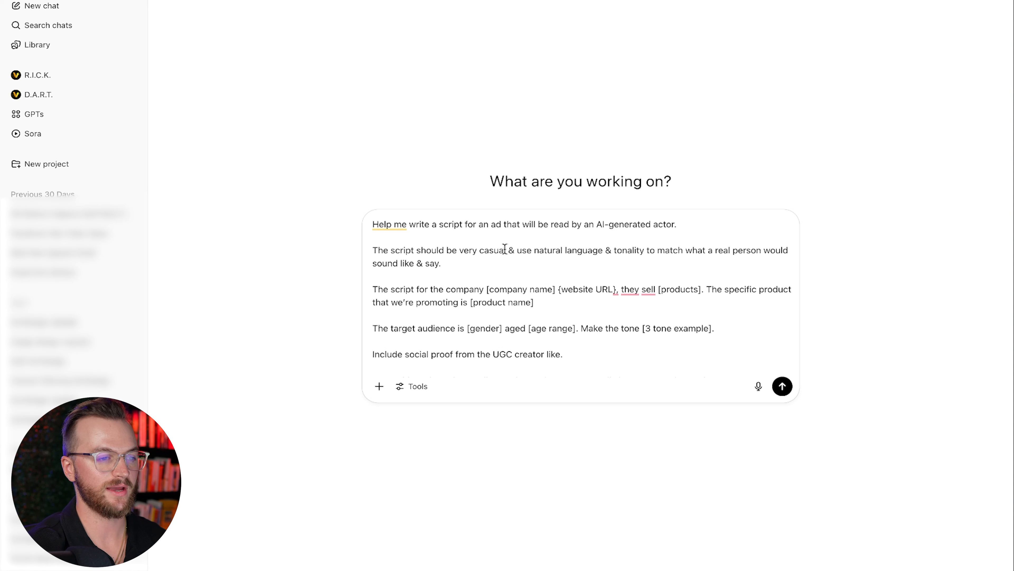
drag(506, 250, 603, 249)
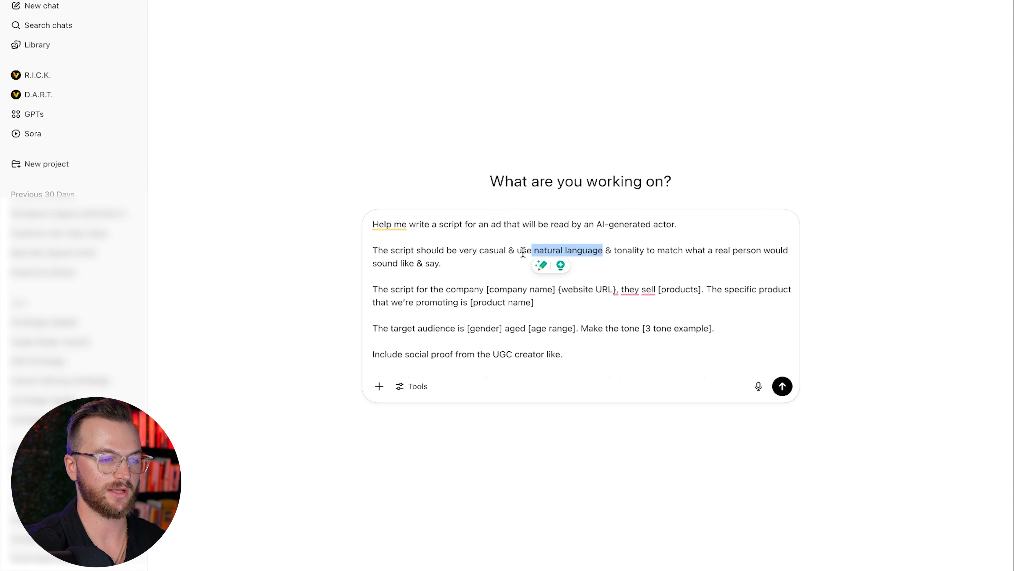
drag(443, 263, 371, 263)
click(529, 289)
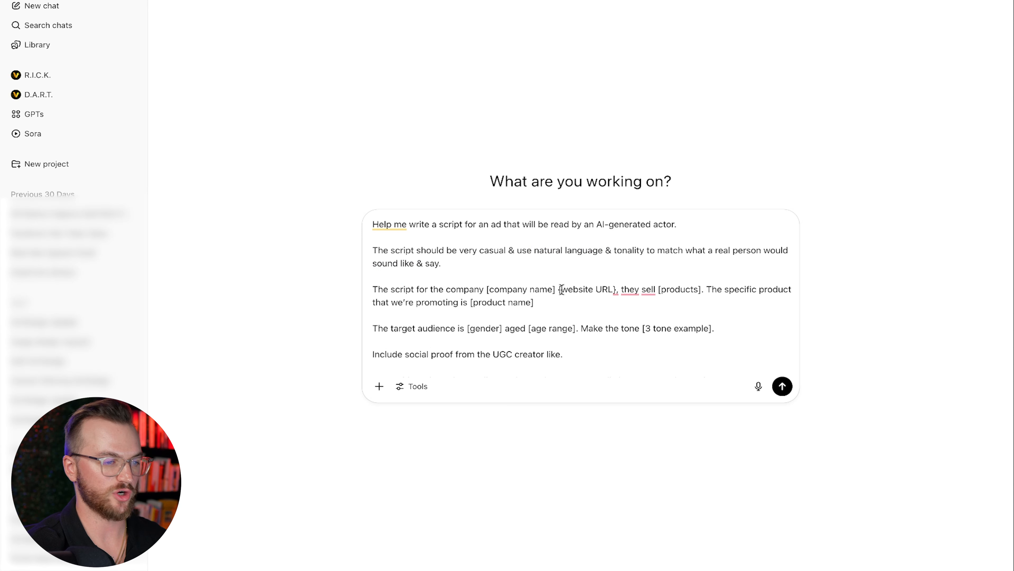
drag(556, 289, 485, 290)
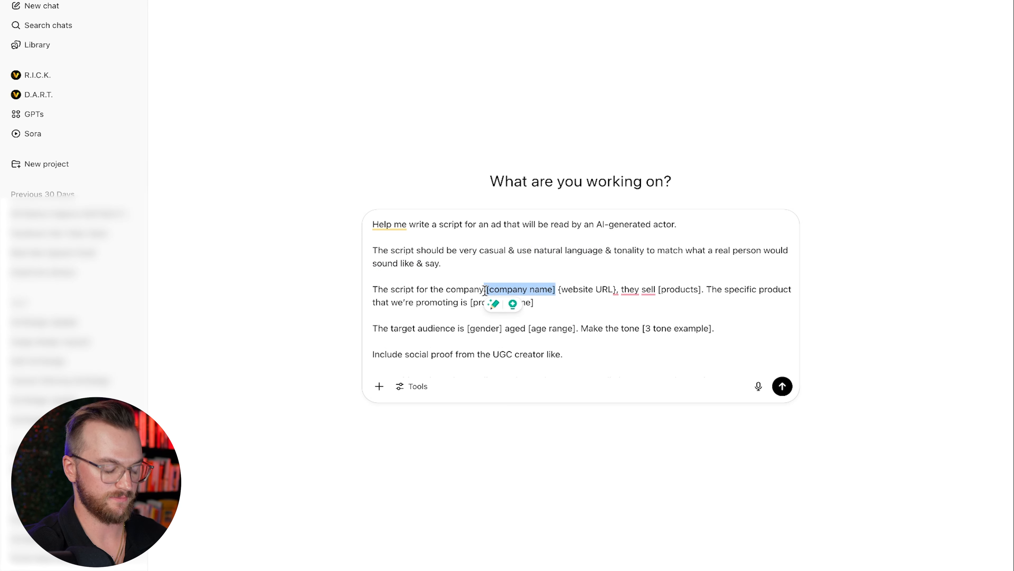
key(BackSpace)
text(Vessi)
drag(569, 289, 510, 289)
text(https://vessi.com)
Describe the company's products as "stylish waterproof shoes" and capitalize the sneaker's name as "Tidal" in the prompt
drag(662, 290, 622, 289)
text(waterproof shoes for)
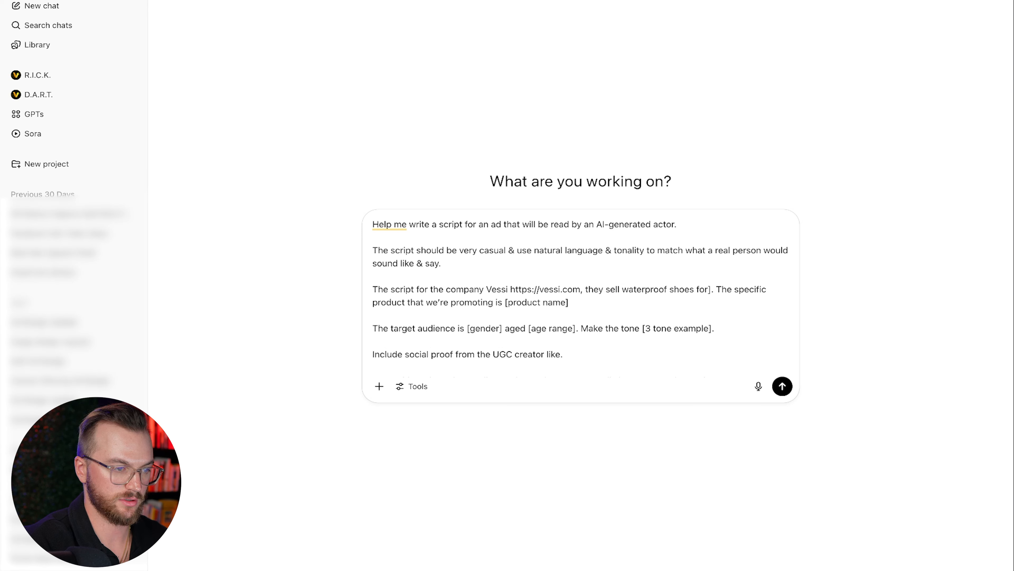
text( men)
key(BackSpace)
key(BackSpace)
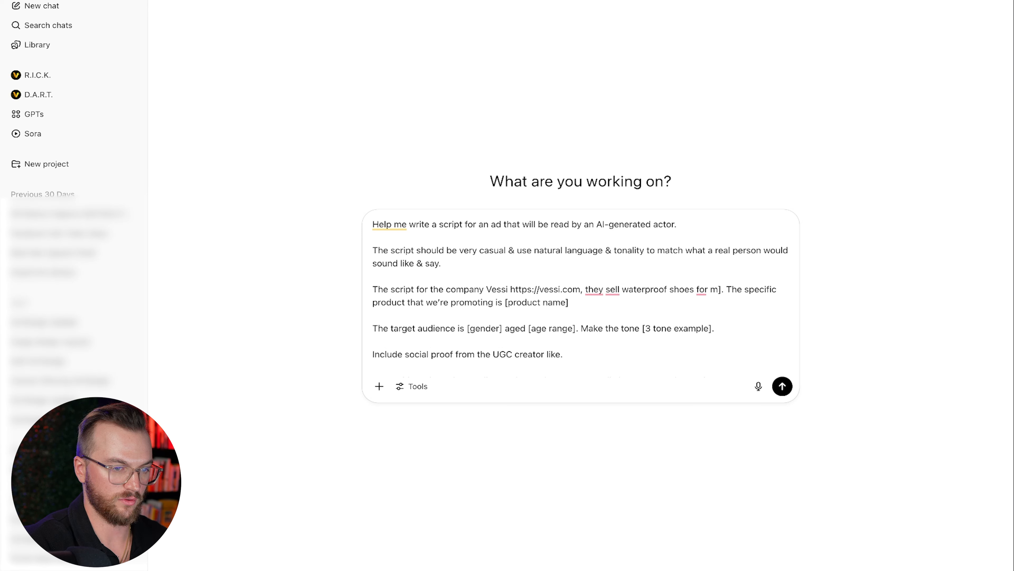
key(BackSpace)
click(622, 289)
text(stylish)
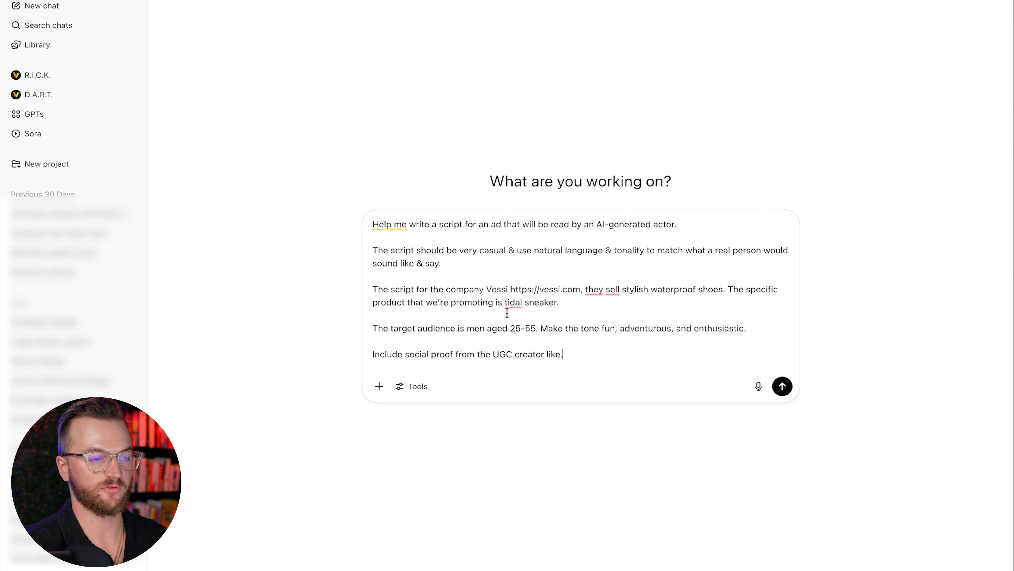
mouse_move(513, 303)
click(526, 328)
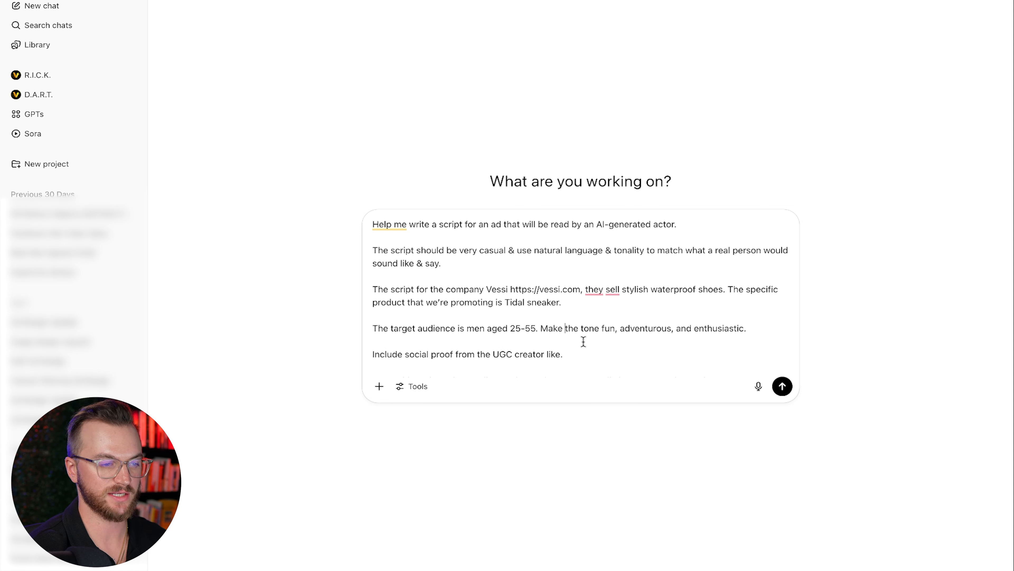
Add social proof "the waterproofing is 10 out of 10. I walked through puddles, rain, and even snow & my feet stayed perfectly dry" and submit the prompt
scroll(584, 340, down, 3)
drag(575, 315, 386, 319)
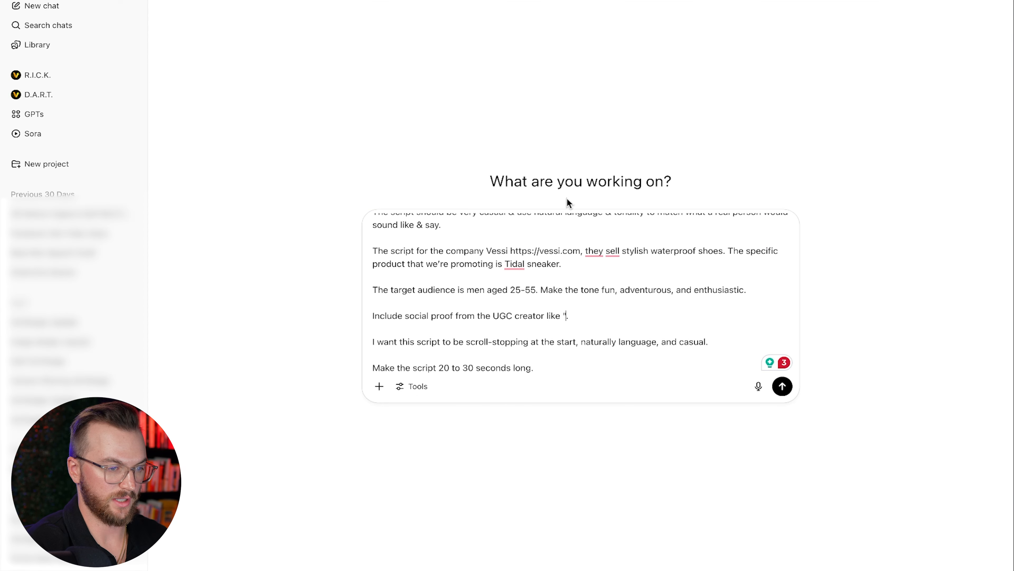
text(waterproofing is 10 out of 10. I walked )
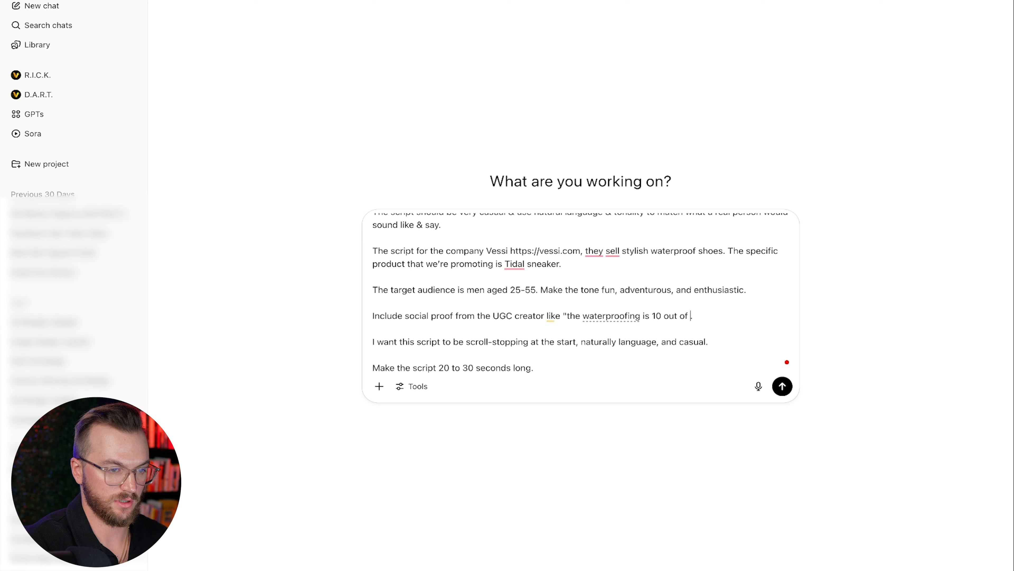
text(through puddles, )
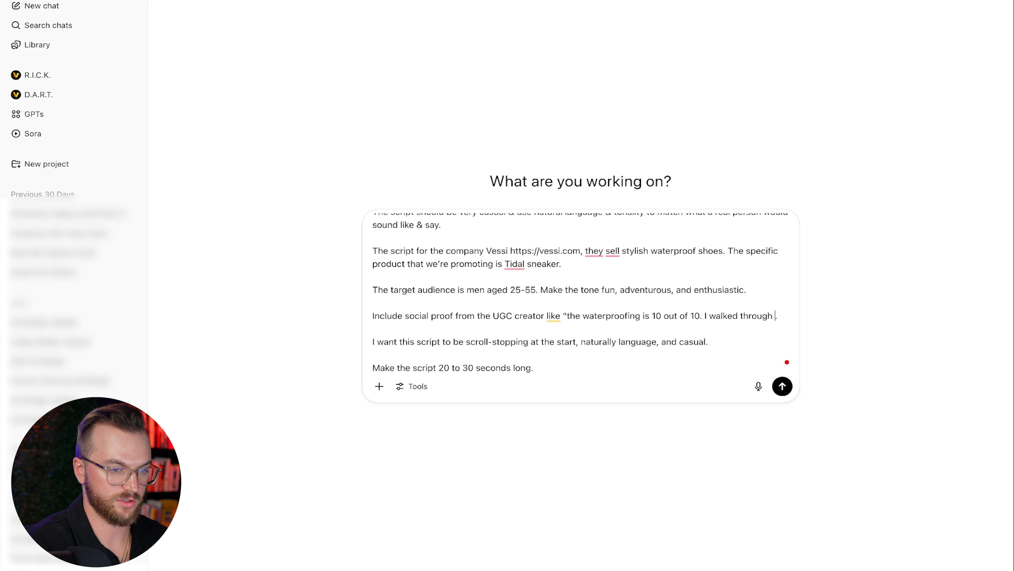
text(rain, and ev)
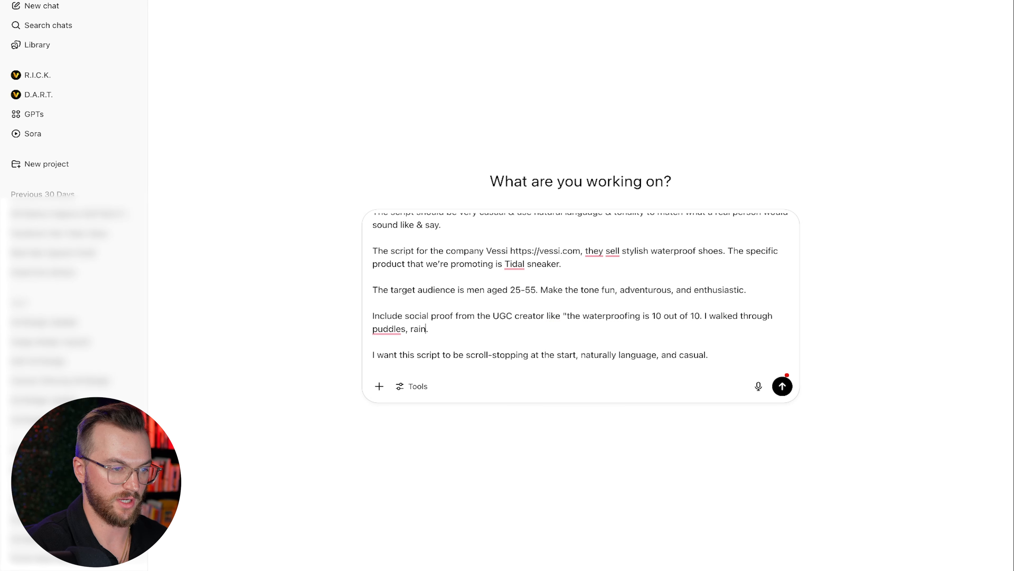
text(en snow & my f)
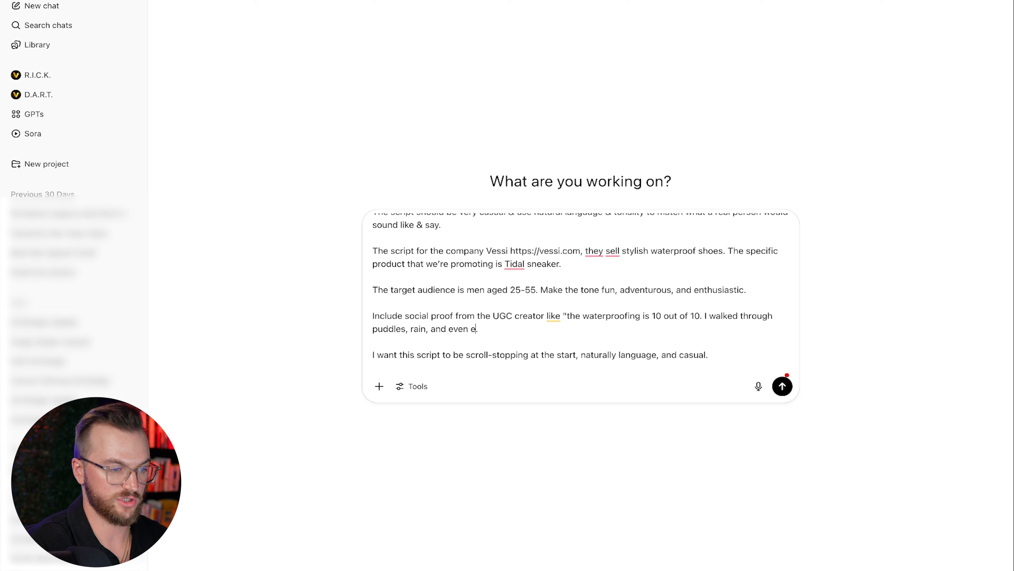
text(eet stayed per)
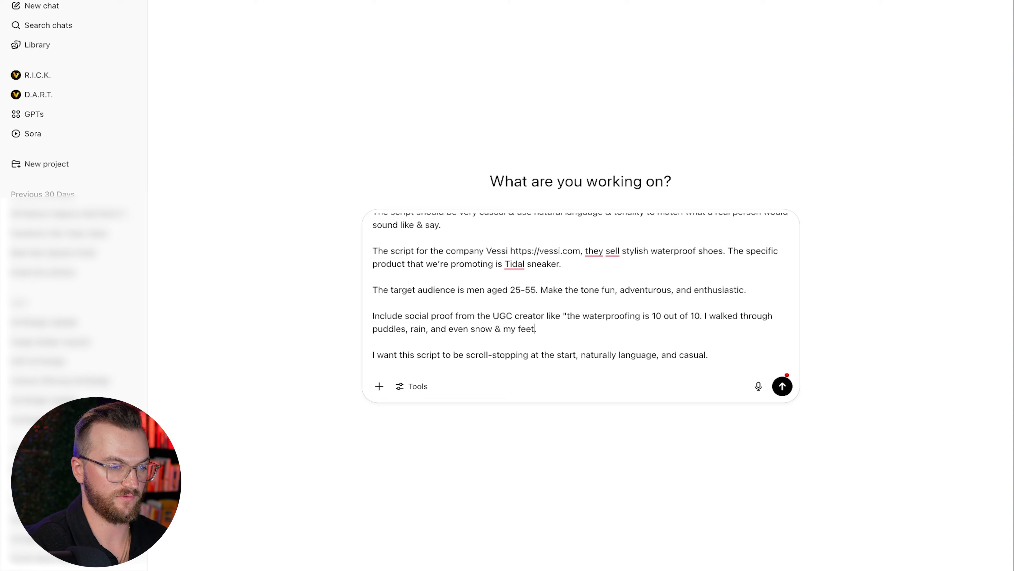
text(fectly dry")
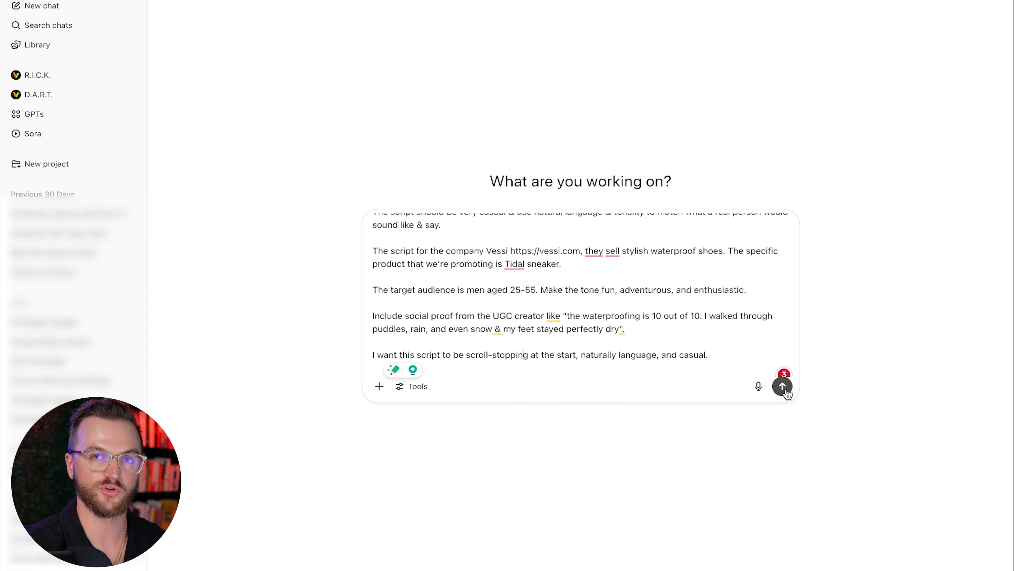
click(785, 390)
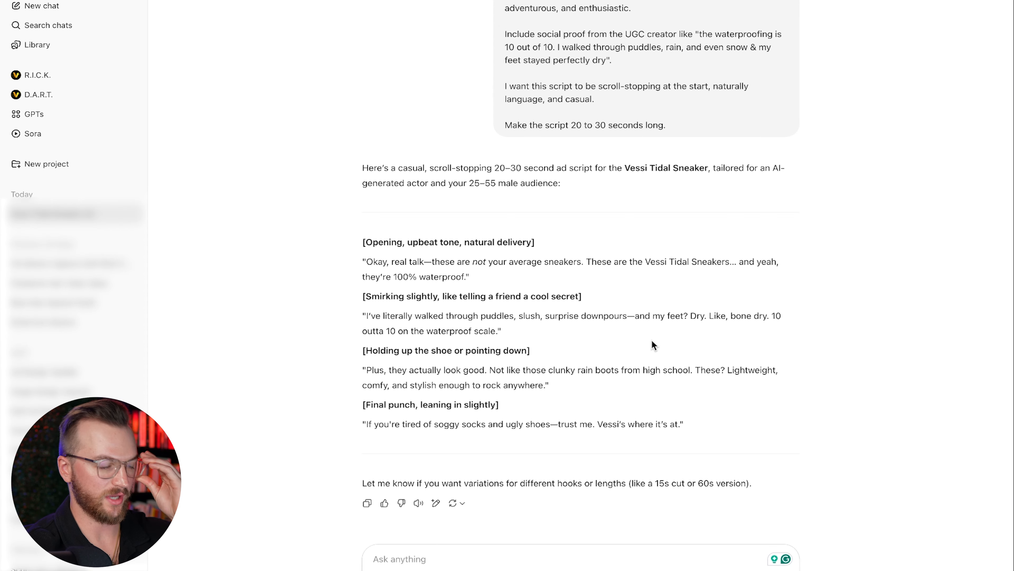
Review the generated Vessi Tidal Sneaker ad script, checking its delivery cues, spoken lines and the closing offer of variations
drag(585, 262, 473, 289)
drag(597, 295, 361, 297)
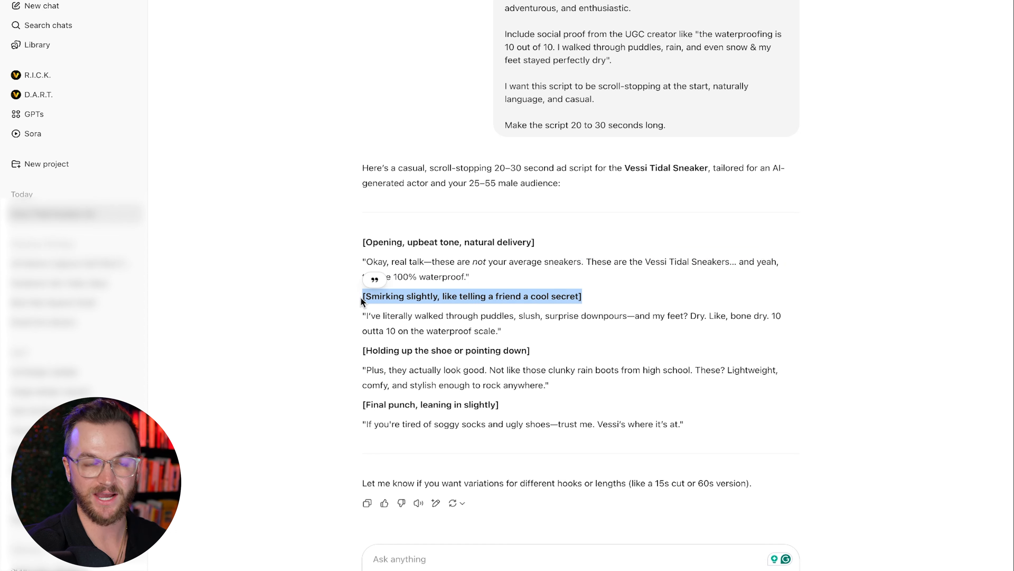
click(413, 298)
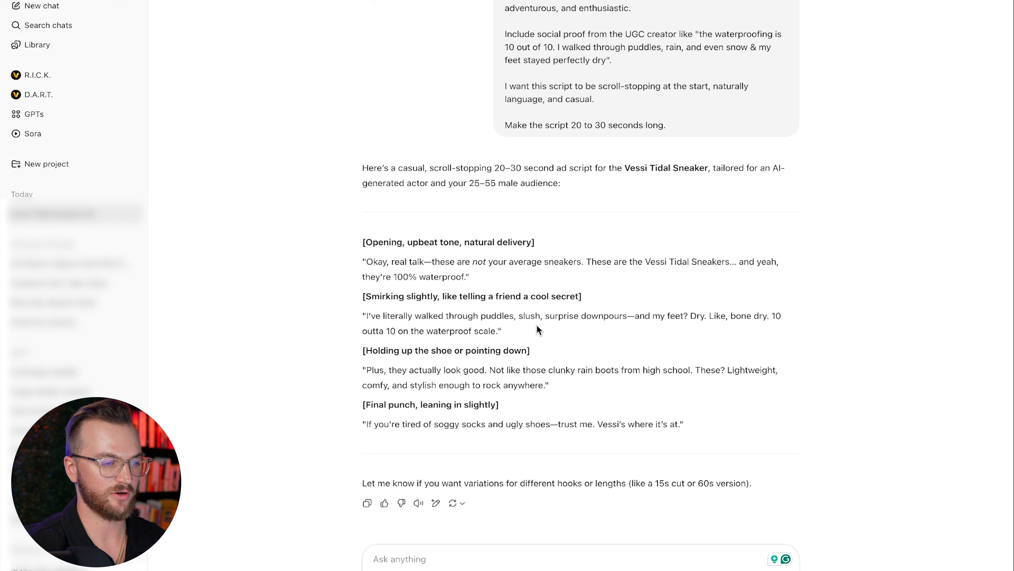
drag(513, 330, 365, 316)
click(496, 328)
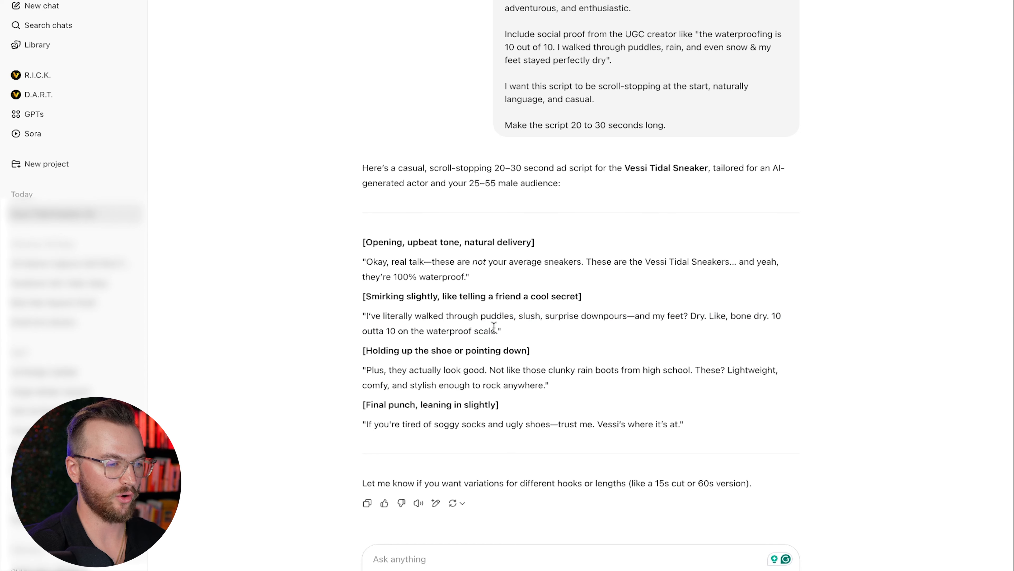
drag(527, 353, 358, 353)
click(430, 347)
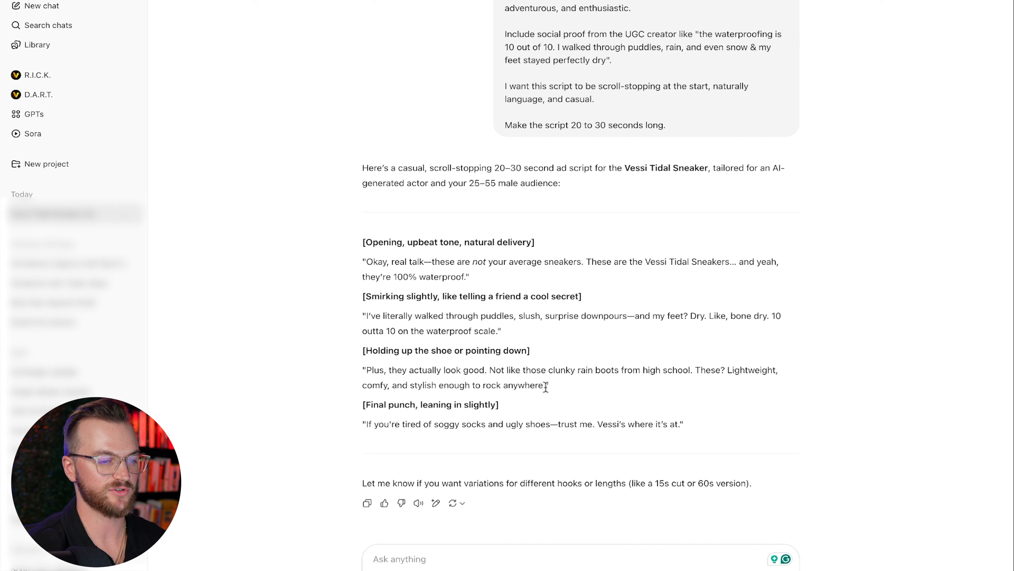
drag(501, 405, 361, 404)
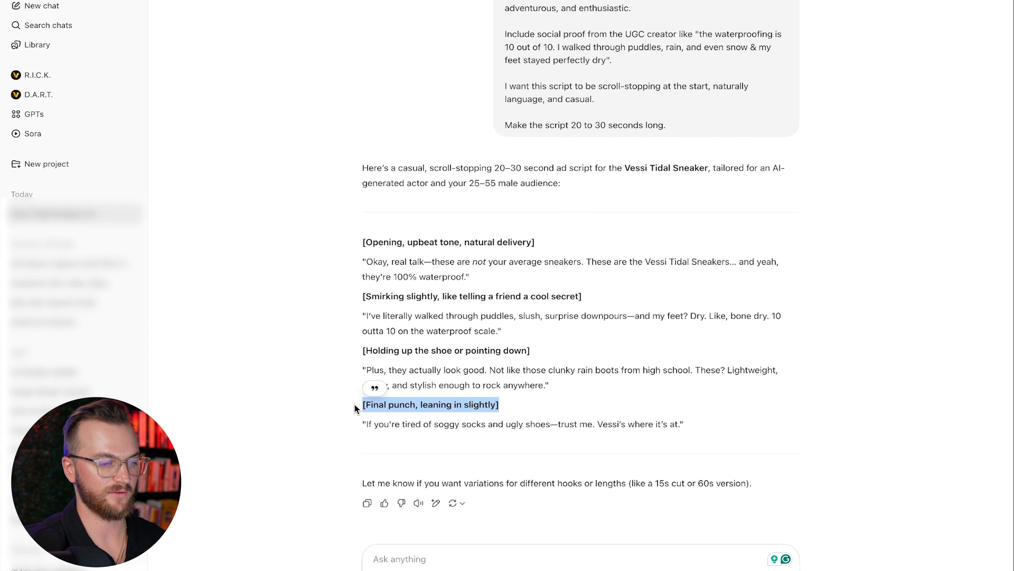
click(455, 404)
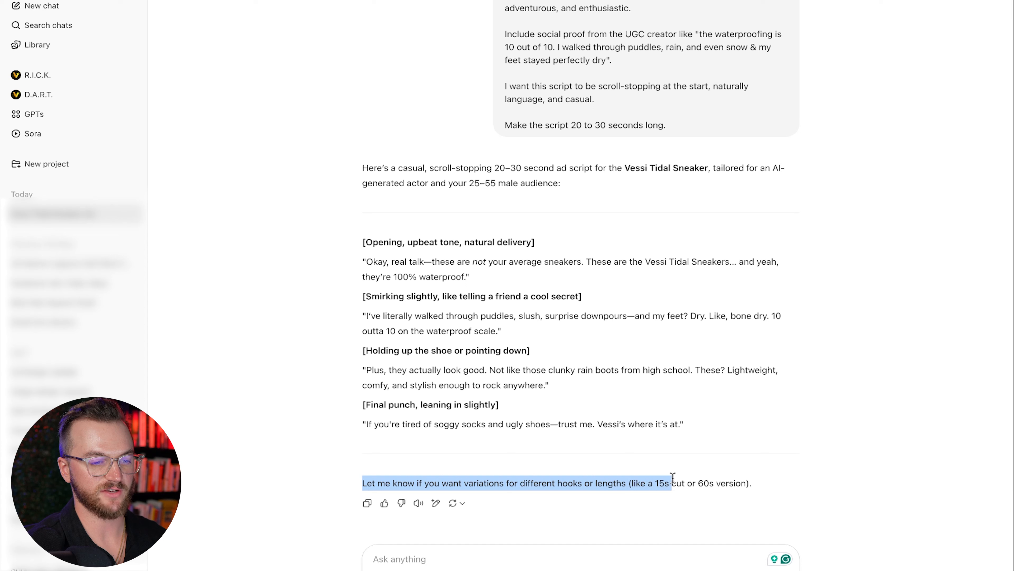
drag(673, 477, 687, 481)
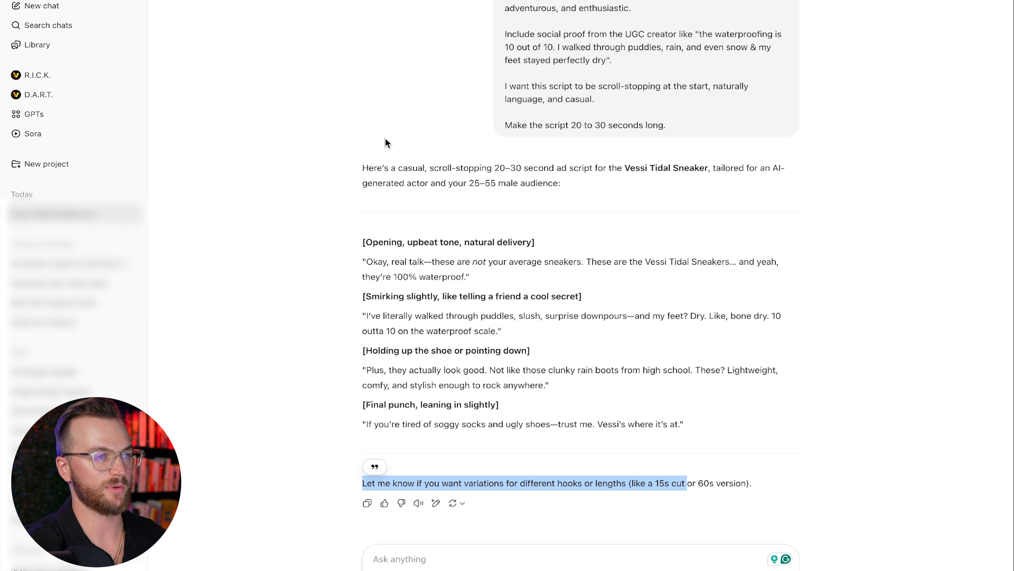
Send the follow-up "Also include in this script a call to action at the end to get Vessi's for 30% off for their Memorial Day sale ending soon"
text(Also i)
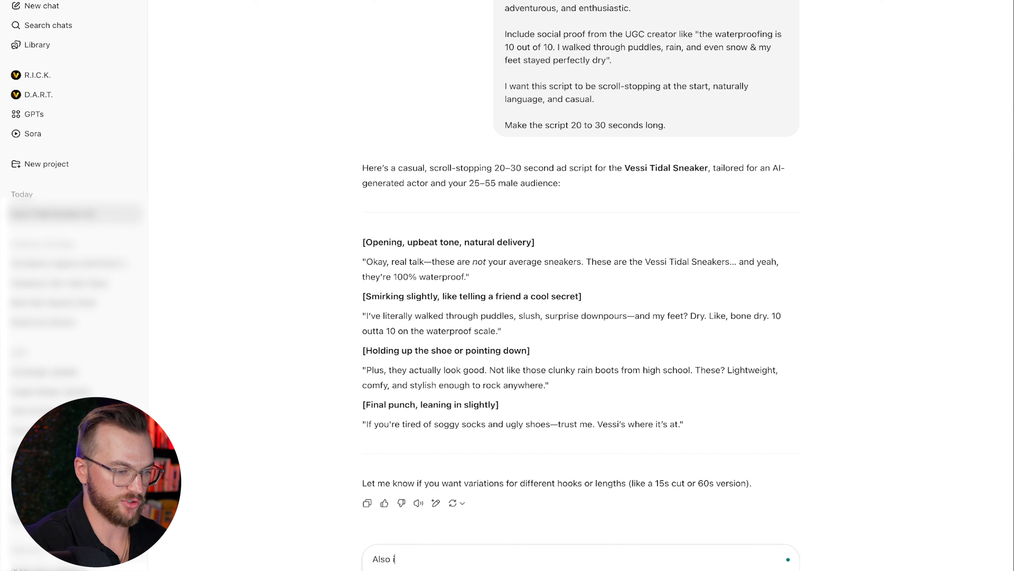
text(nclude in this scrip)
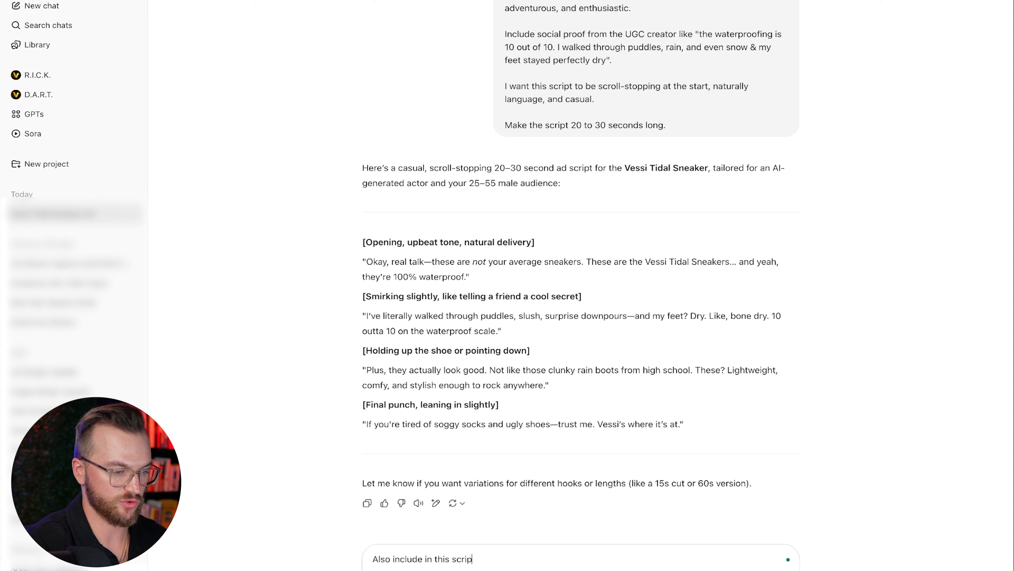
text(t a call t)
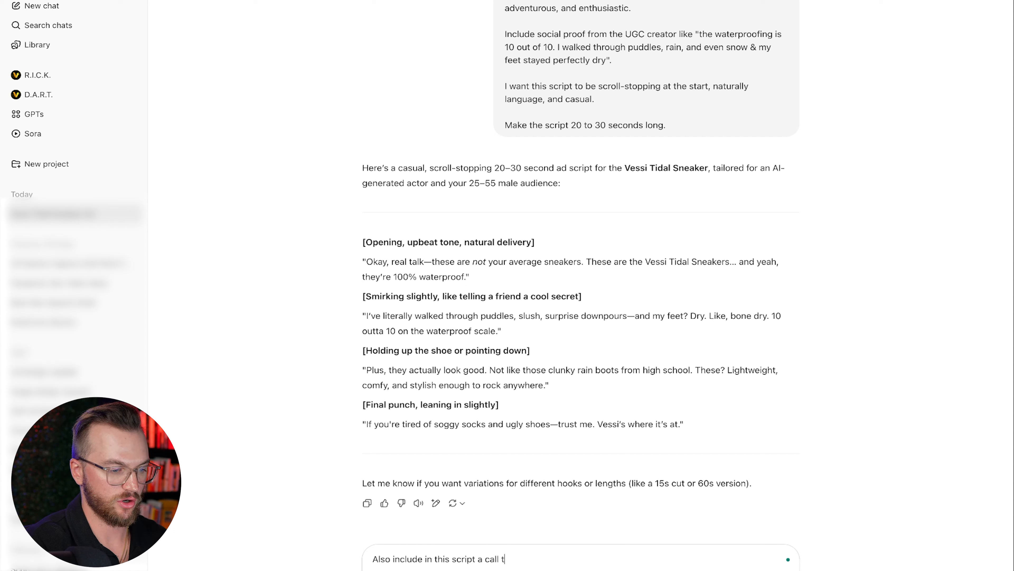
text(o action at the end )
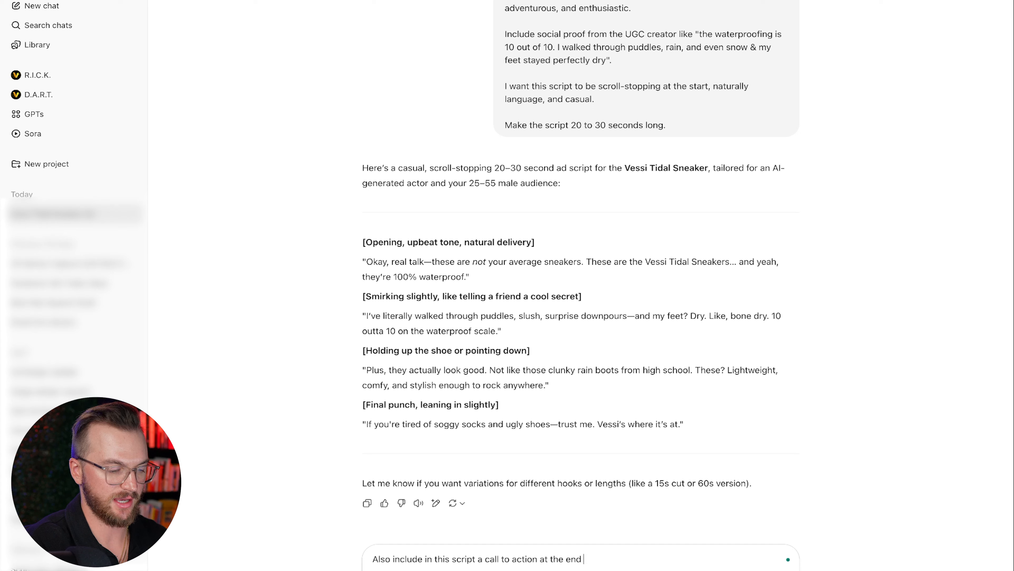
text(to get Vessi)
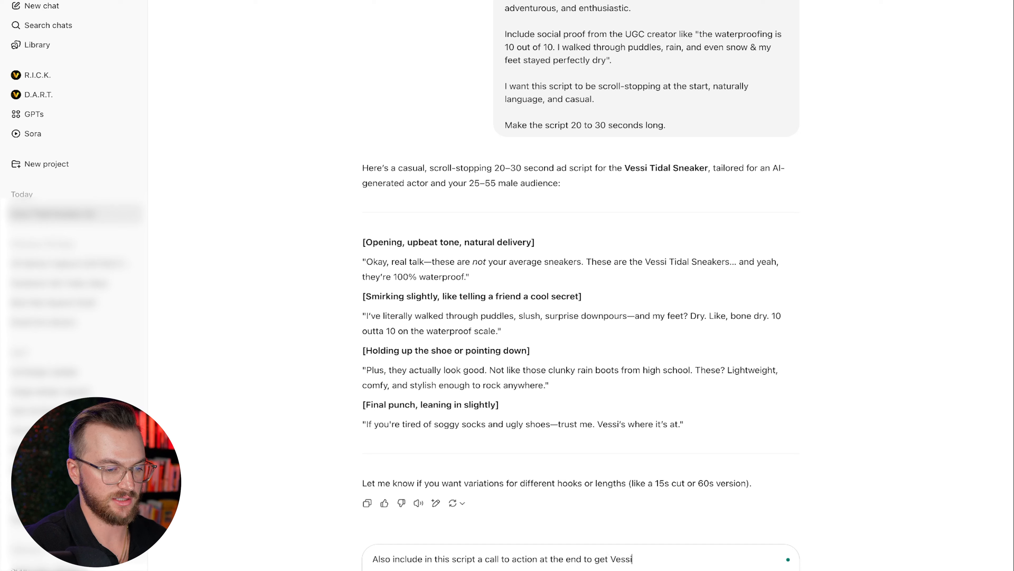
text('s for 30% off for their Memorial Day sale ending soon)
key(Return)
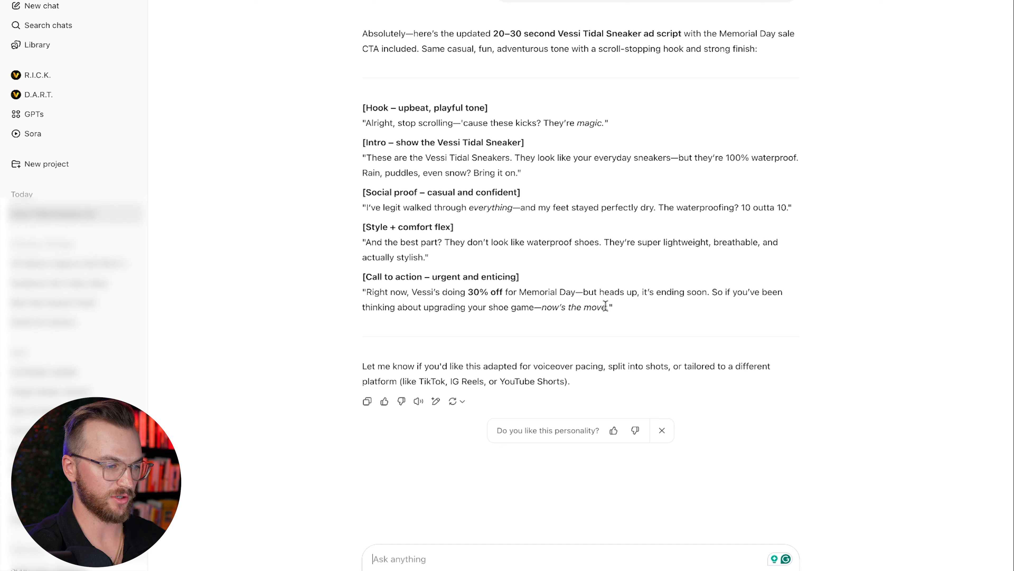
Review the call-to-action lines and the other sections of the updated ad script
drag(605, 307, 367, 294)
scroll(367, 294, down, 1)
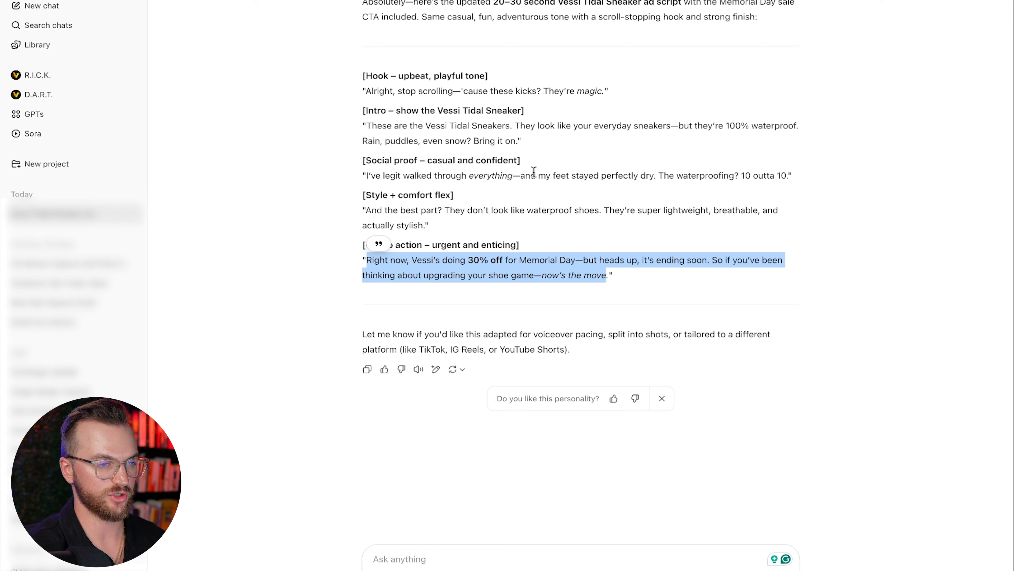
click(455, 216)
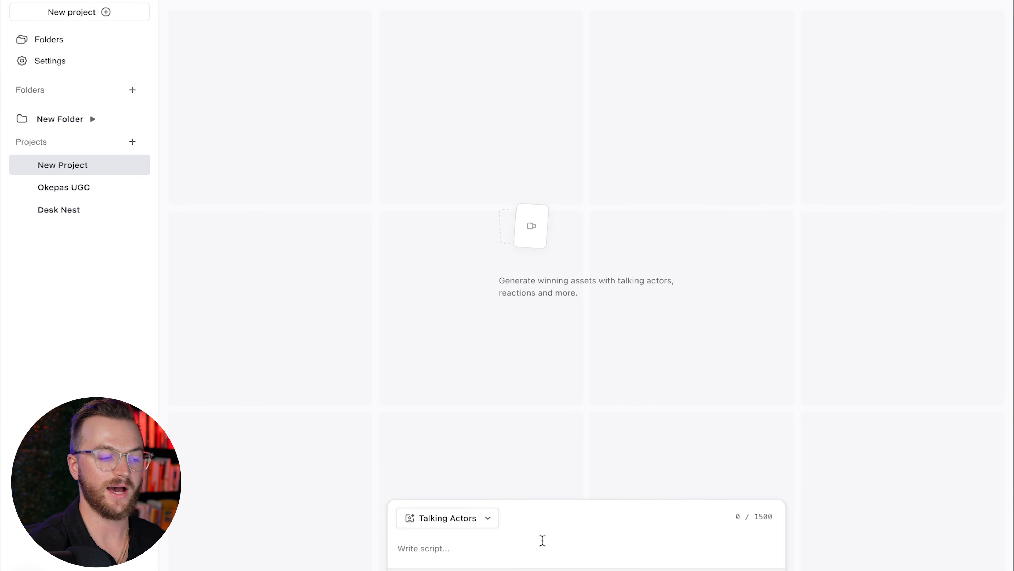
Switch to the talking-actor video generator, choose Text to Speech for Talking Actors, and enter the Vessi Tidal Sneakers script with the 30% off Memorial Day closing
click(443, 569)
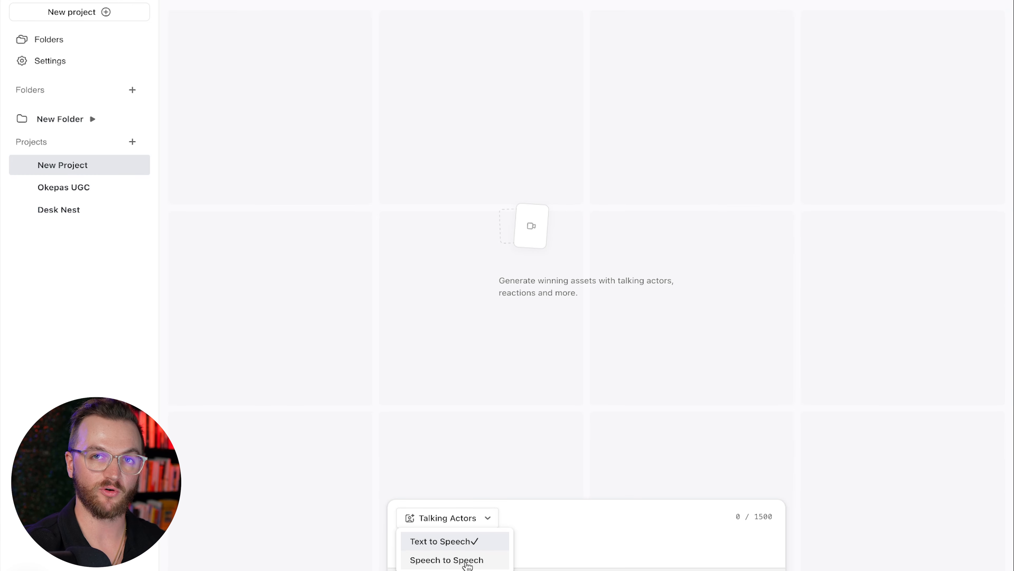
click(464, 538)
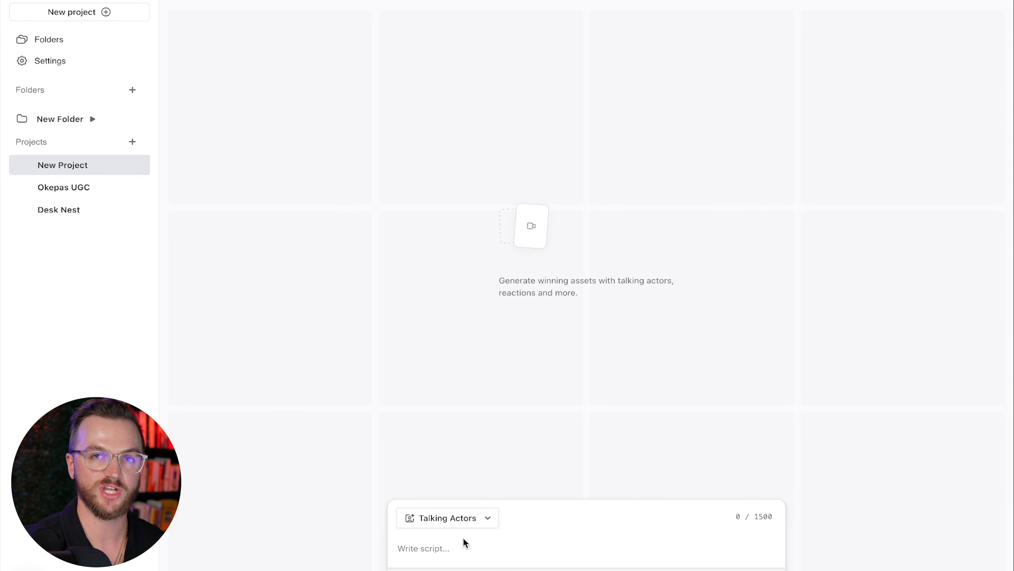
click(464, 538)
text(Okay, real talk—these are not your average sneakers. These are the Vessi Tidal Sneakers... and yeah, they’re 100% waterproof.  I've literally walked through puddles, slush, surprise downpours—and my feet? Dry. Like, bone dry. 10 outta 10 on the waterproof scale.  Plus, they actually look good. Not like those clunky rain boots from high school. These? Lightweight, comfy, and stylish enough to rock anywhere.  If you're tired of soggy socks and ugly shoes—trust me. Vessi’s where it’s at.  Also I think right now Vessi’s doing a 30% off sale for Memorial Day.  So check them out.)
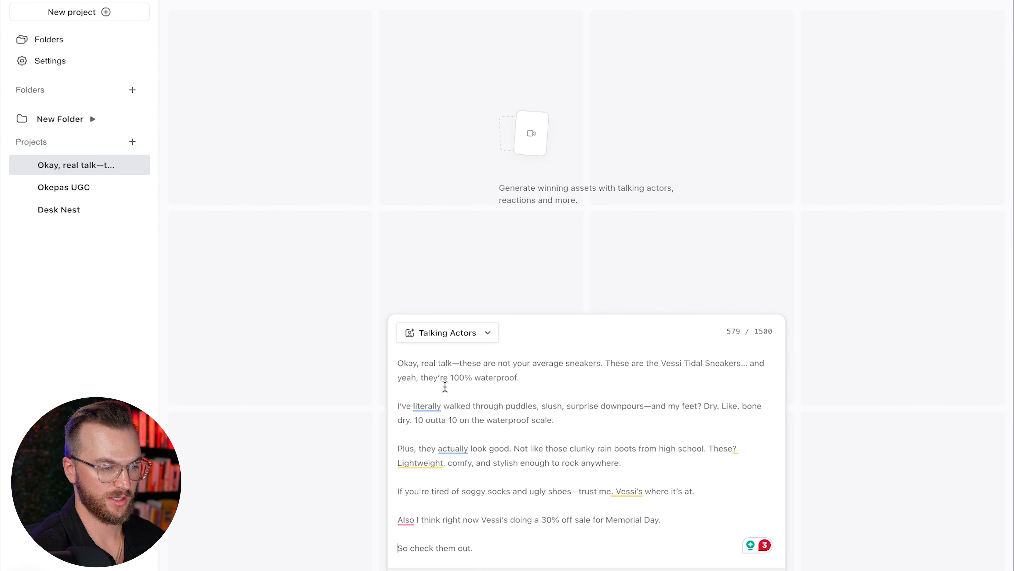
drag(557, 370, 380, 371)
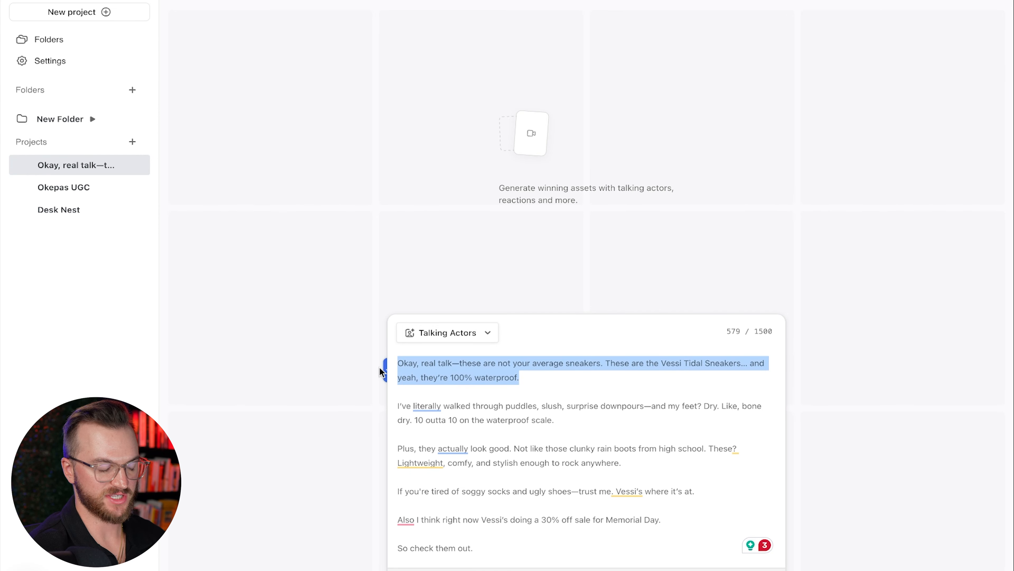
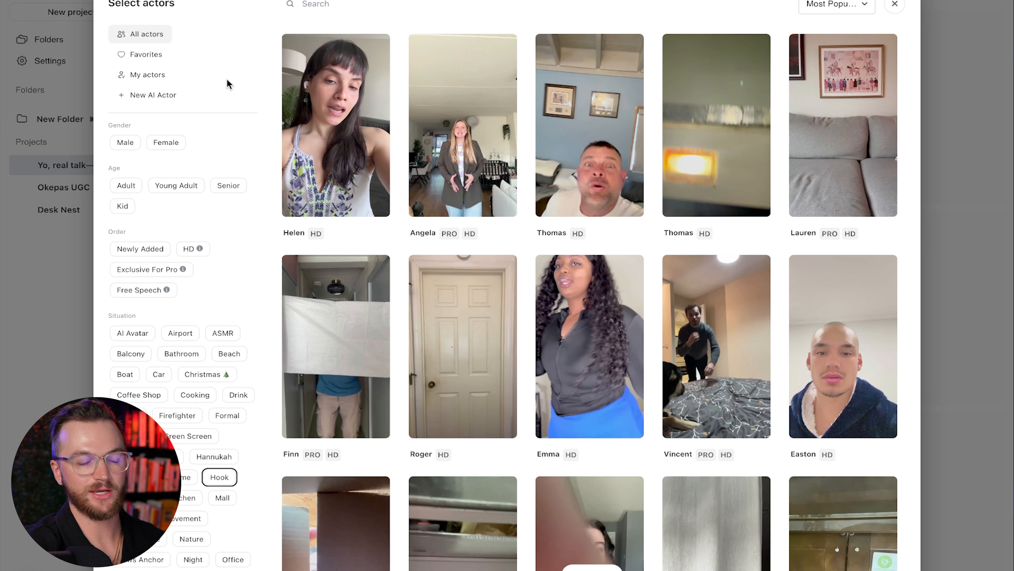
Filter the actor library to male actors in the Young Adult and Adult age groups and preview one of them
click(116, 148)
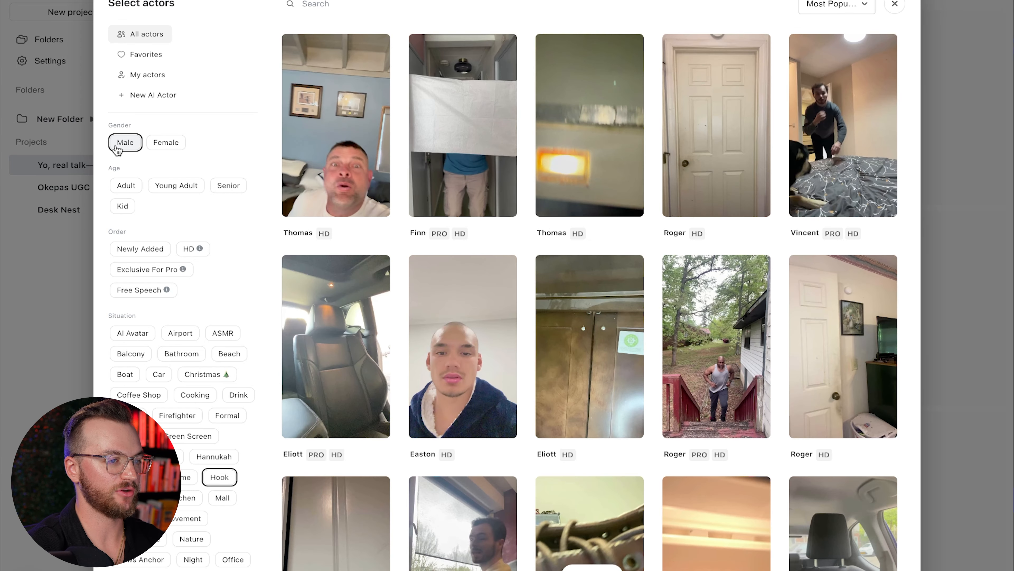
click(156, 188)
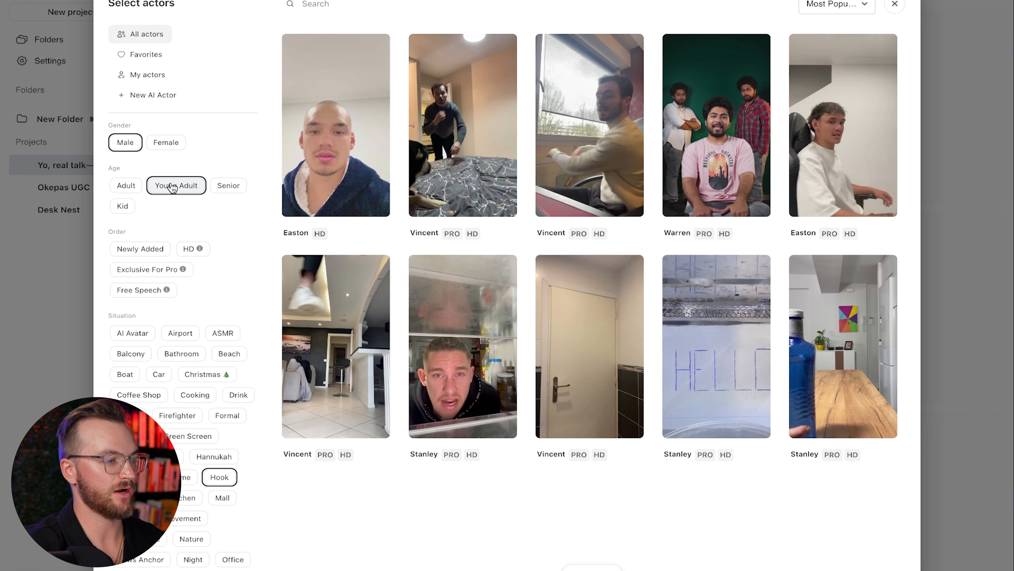
click(125, 188)
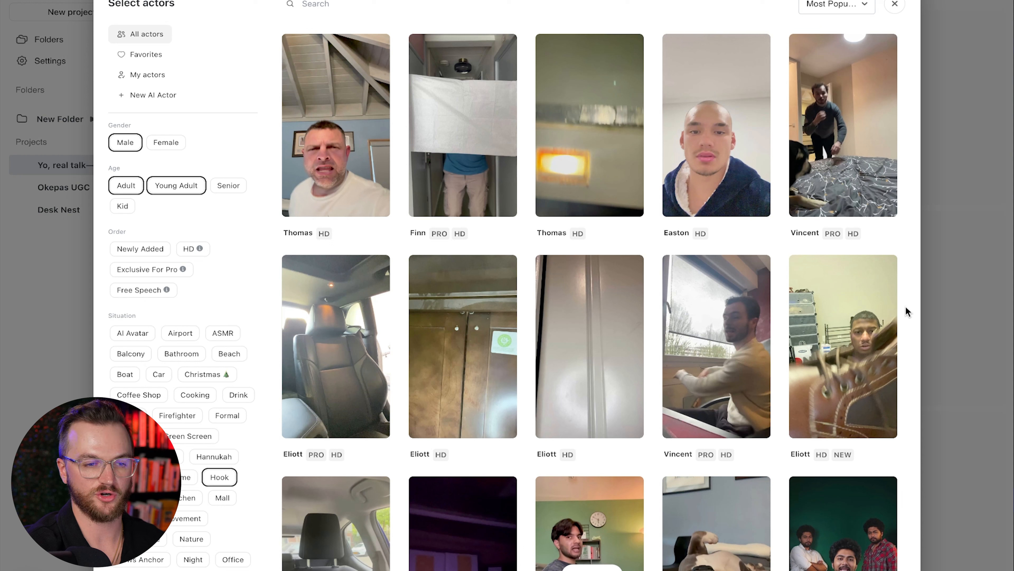
mouse_move(871, 332)
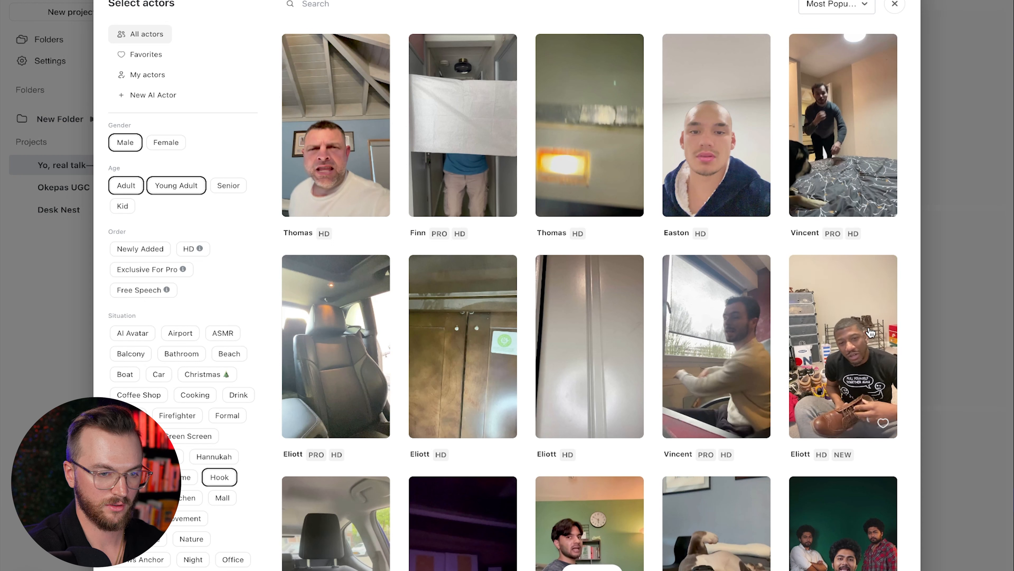
Replace the Hook situation filter with the Nature, Snow and Walking situations for the actors
scroll(188, 344, down, 5)
click(191, 343)
scroll(590, 296, down, 1)
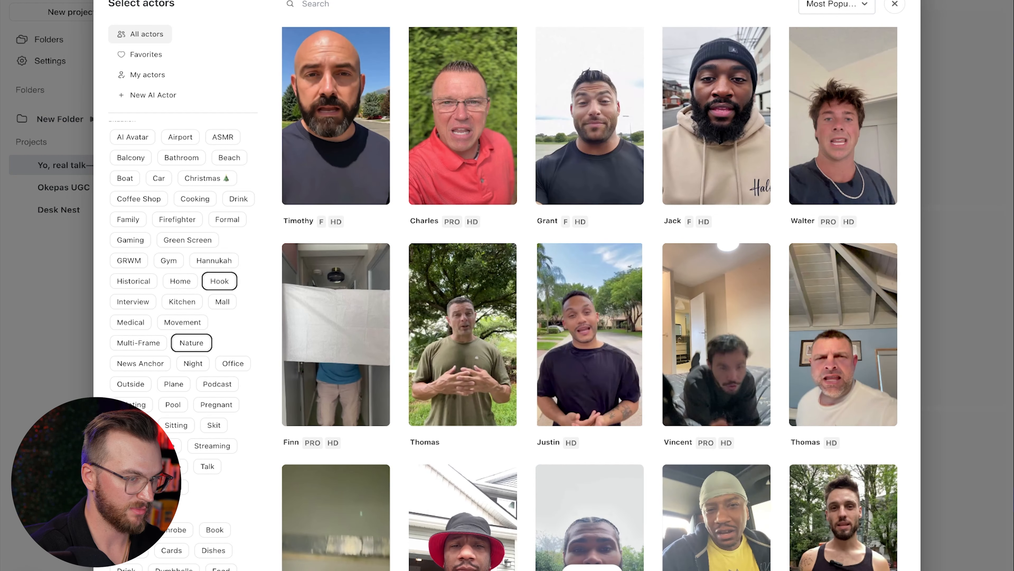
click(219, 280)
scroll(233, 316, down, 3)
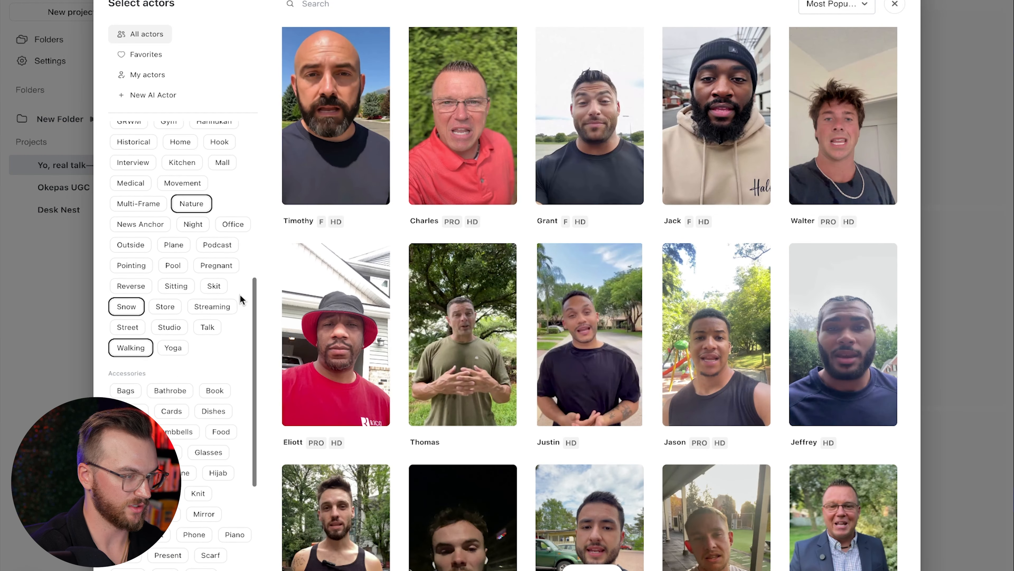
Select the actor George in the dark jacket outdoors, and remove the Snow situation filter
scroll(364, 455, down, 9)
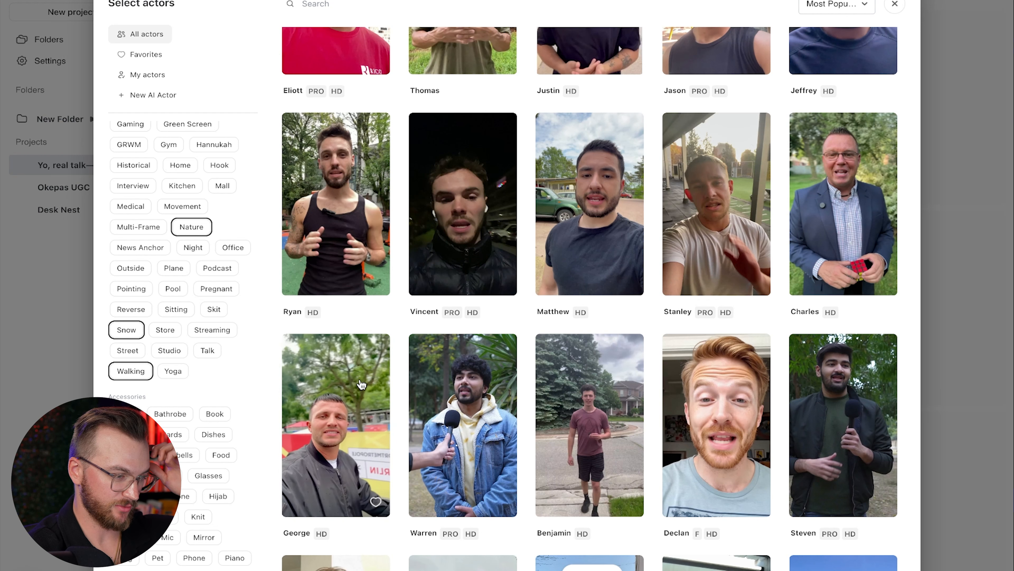
click(336, 423)
scroll(359, 399, down, 10)
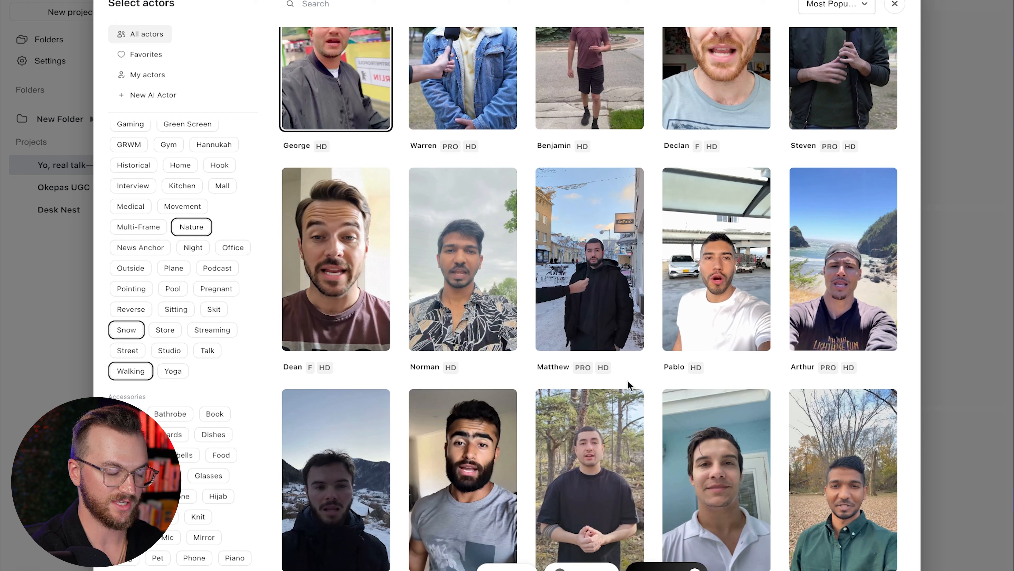
click(126, 329)
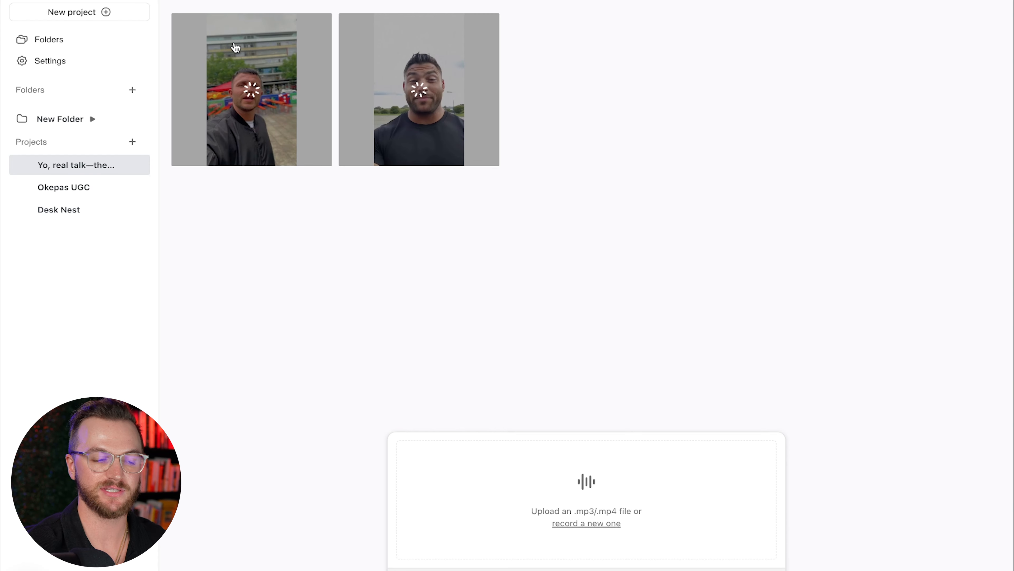
Switch from Text to Speech to audio input for the talking actors and record a new audio clip
click(448, 519)
click(454, 561)
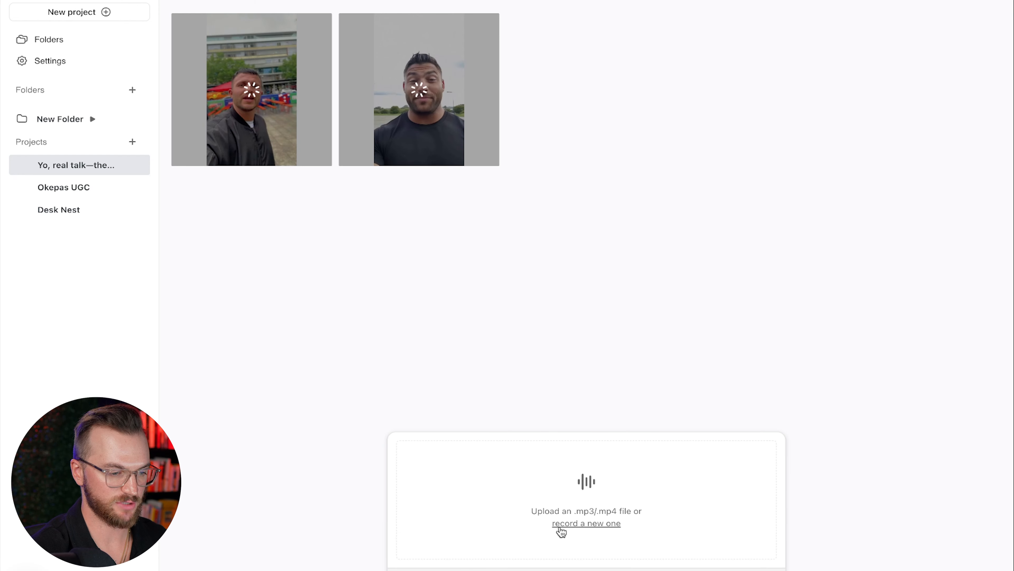
click(573, 525)
click(507, 335)
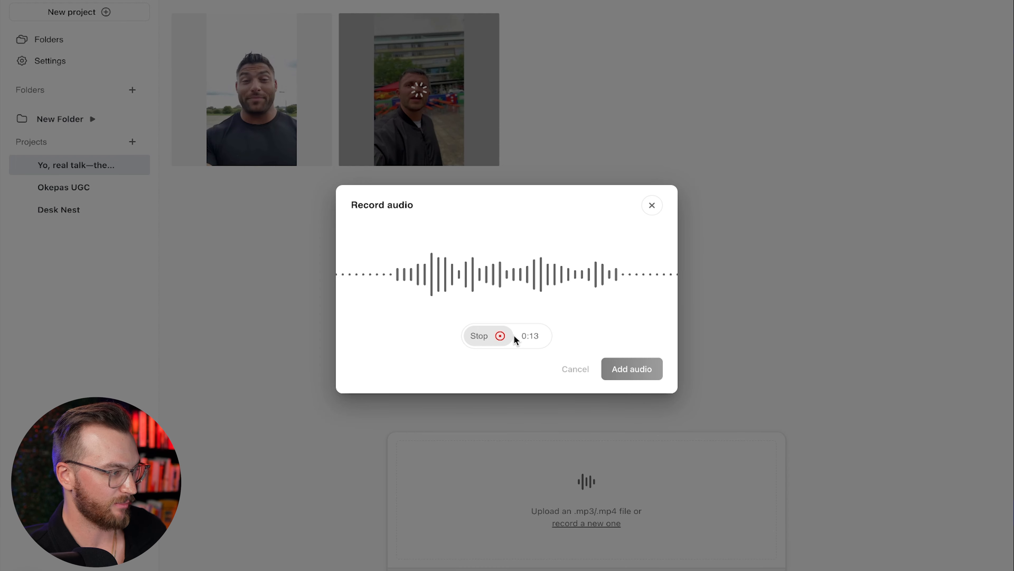
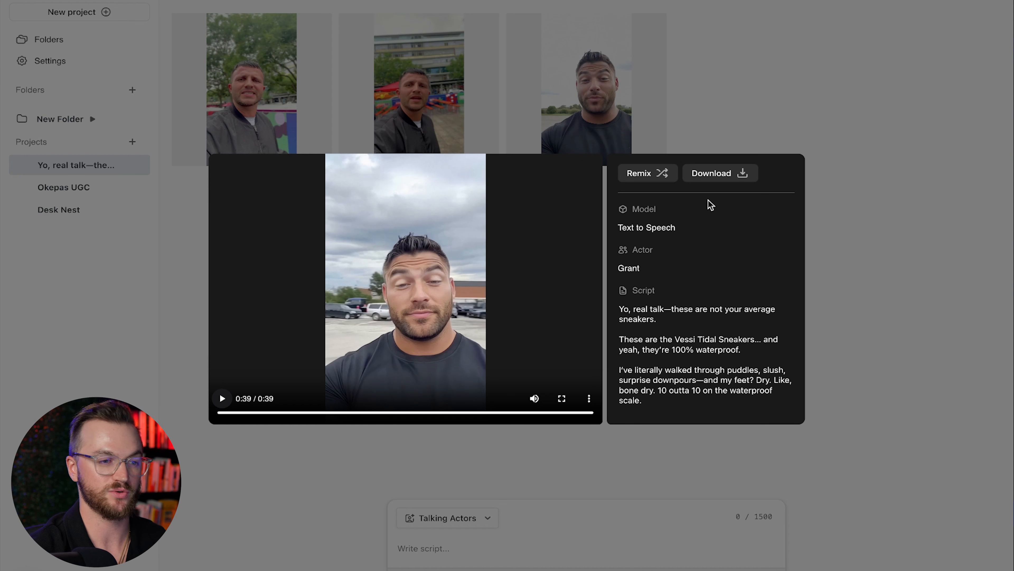
Open the generated video of the actor in the dark jacket and play it
click(428, 114)
click(429, 116)
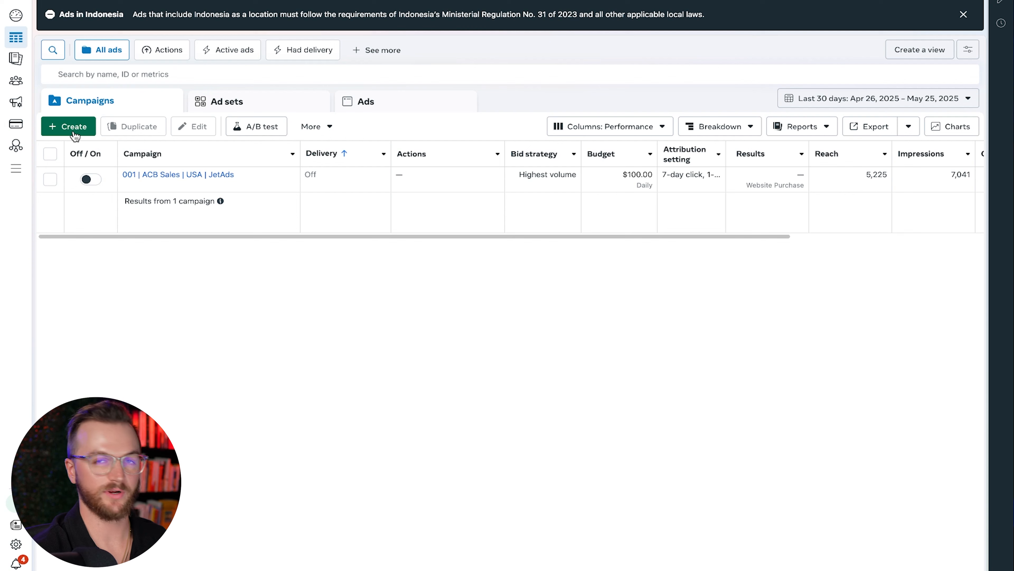
In Meta Ads Manager, create a new campaign with the Sales objective and name it "001 Vessi | JET"
click(74, 134)
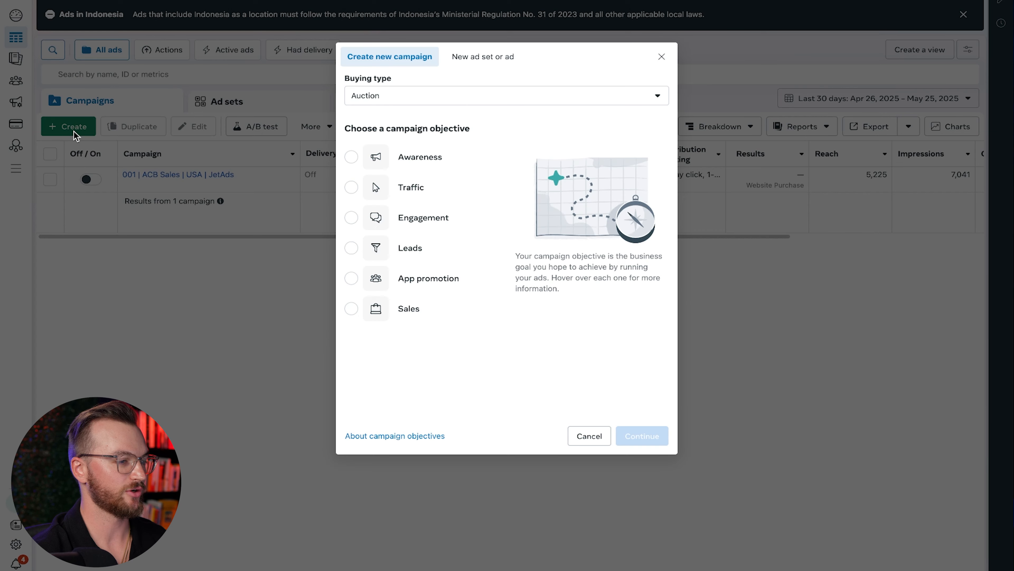
click(383, 308)
click(641, 437)
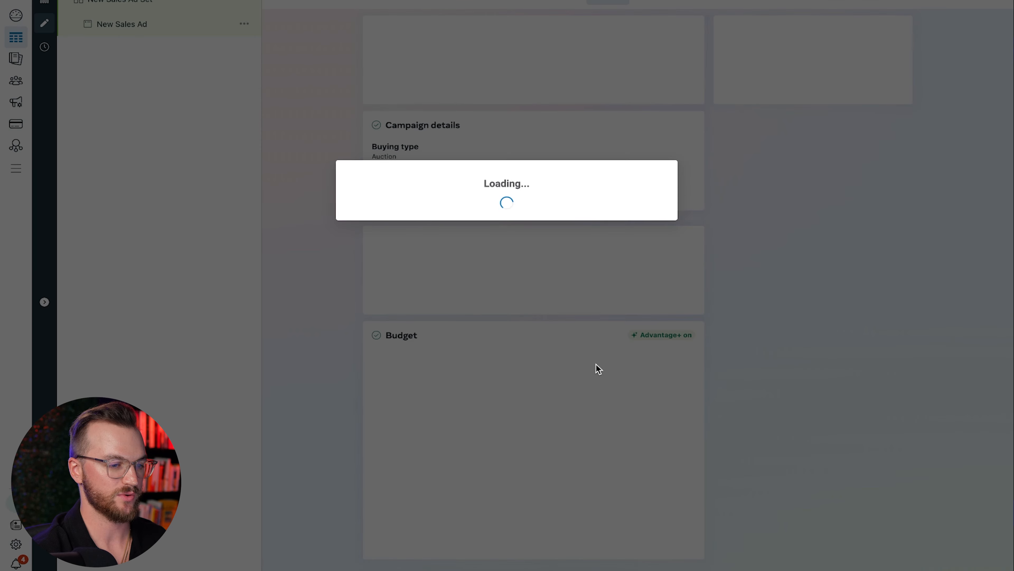
text(Vessi)
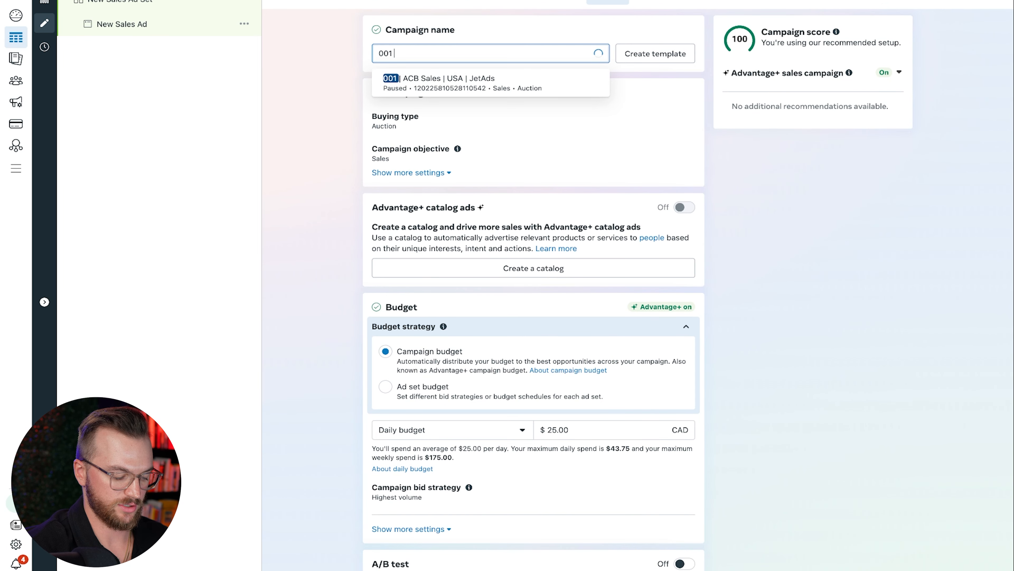
text(Vessi | JET)
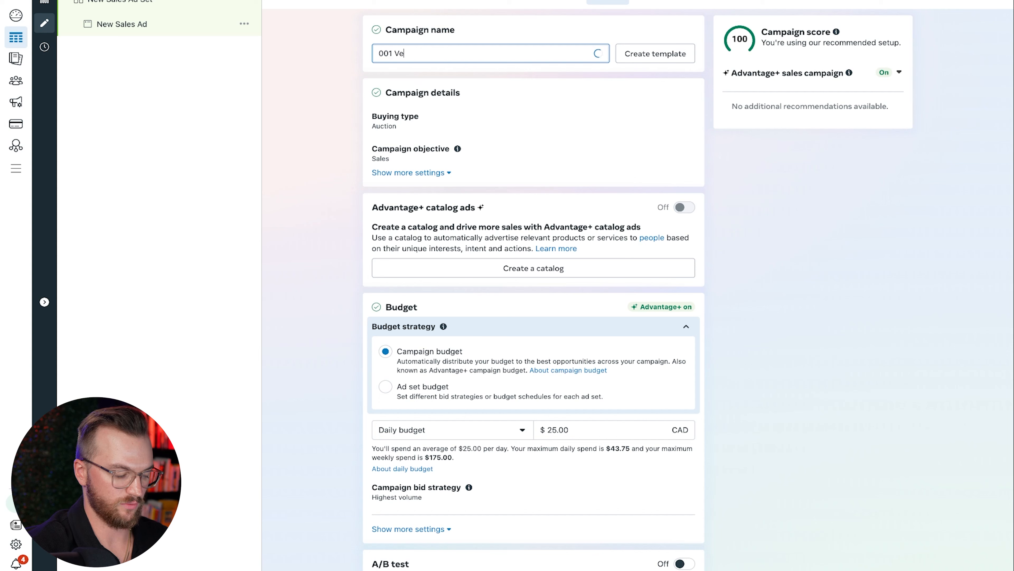
click(724, 254)
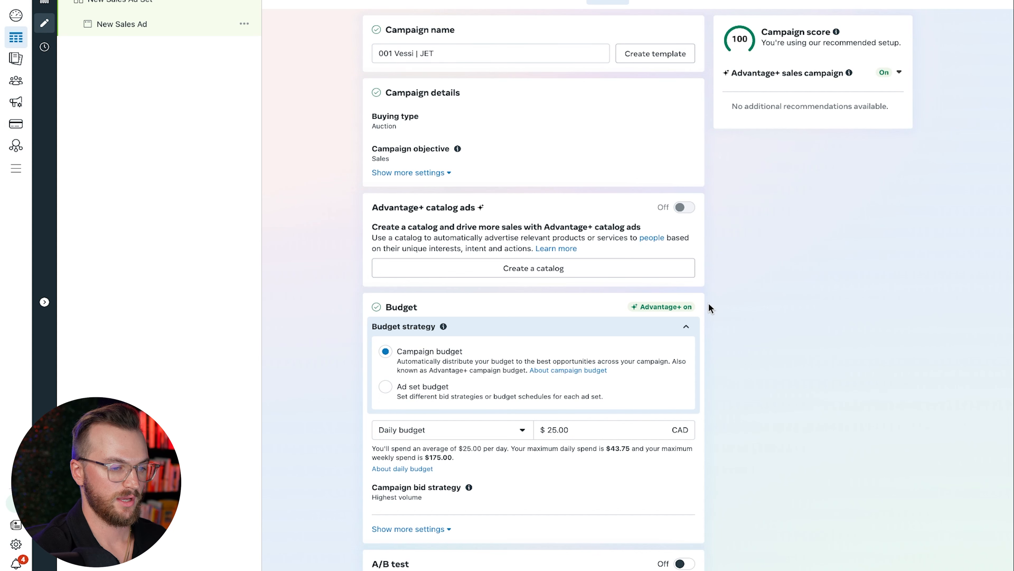
Set the campaign's daily budget to 100 CAD and continue to the ad set settings
scroll(607, 324, down, 3)
double_click(554, 328)
text(100)
click(838, 335)
scroll(731, 335, down, 1)
scroll(731, 336, down, 4)
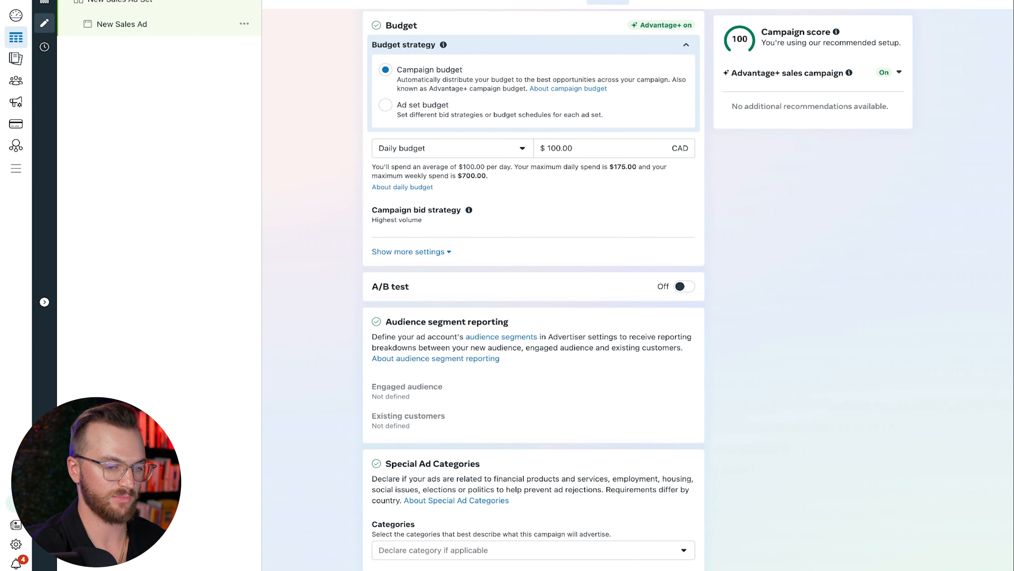
click(843, 569)
Name the ad set "Broad" and optimize it for Purchase conversions on the website
drag(487, 54, 256, 51)
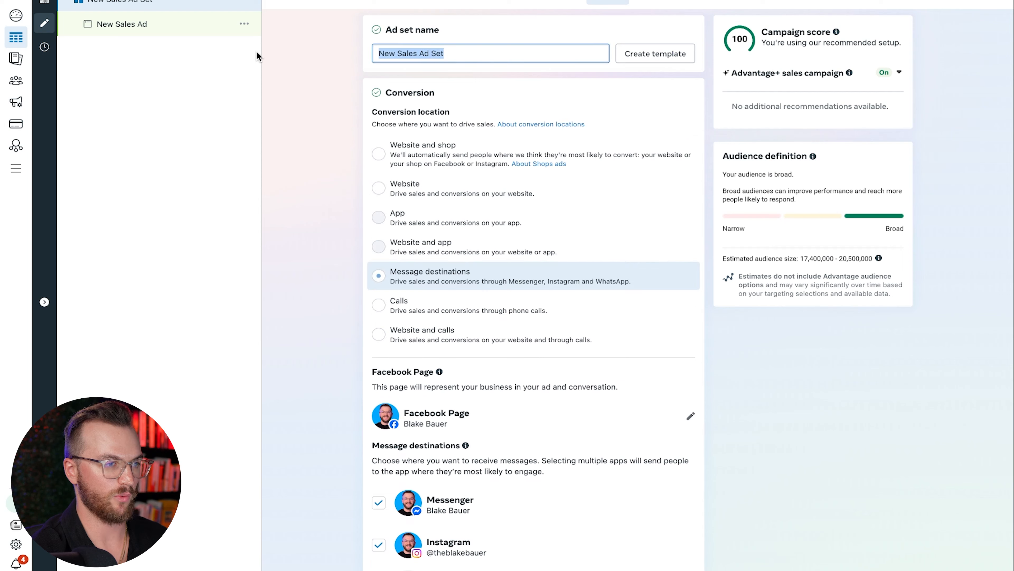
text(Broad)
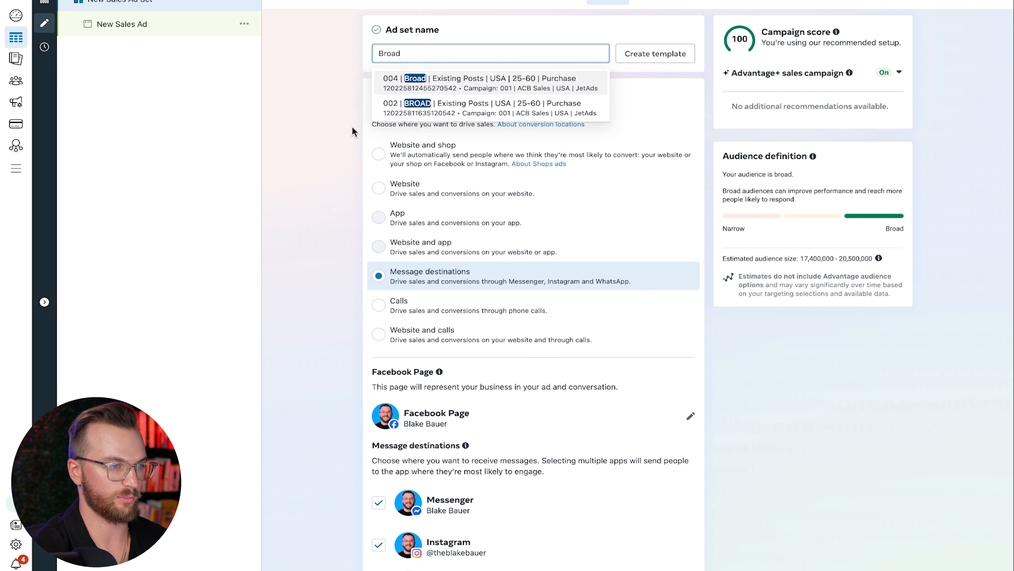
click(379, 187)
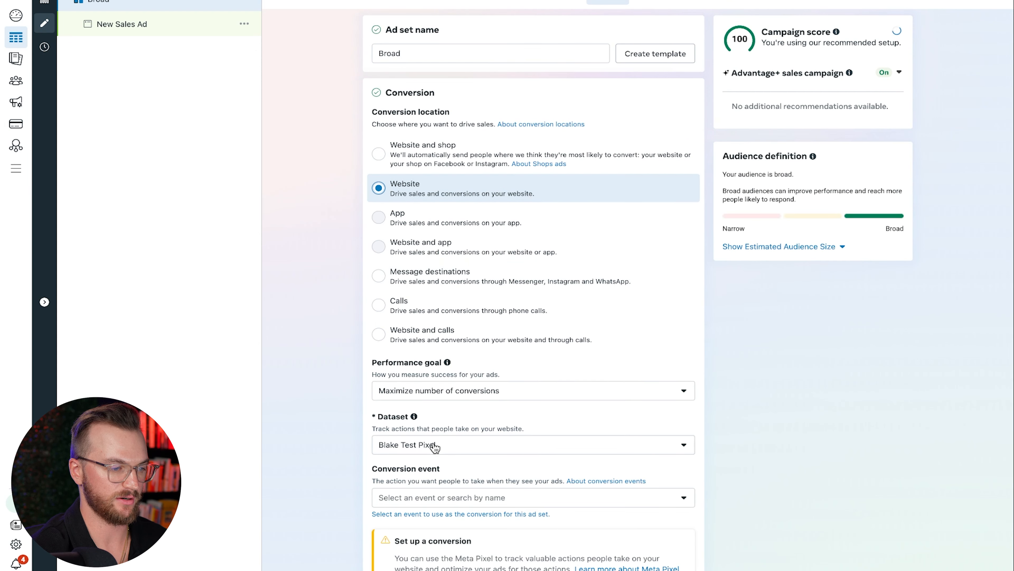
click(435, 500)
click(427, 424)
Switch the audience to the setup that further limits ad reach and restrict the gender to Men
scroll(474, 279, down, 10)
scroll(560, 413, down, 1)
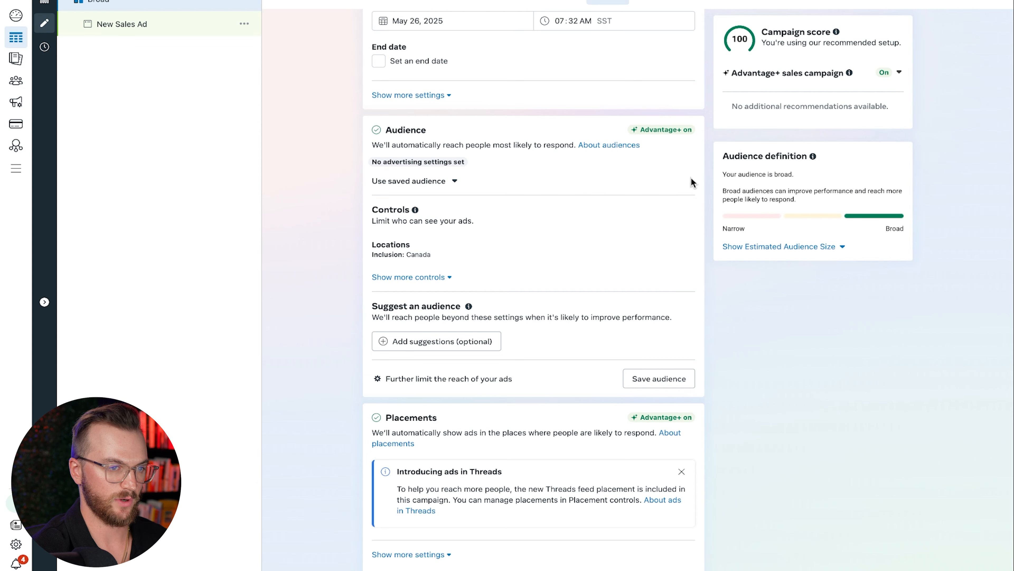
click(472, 380)
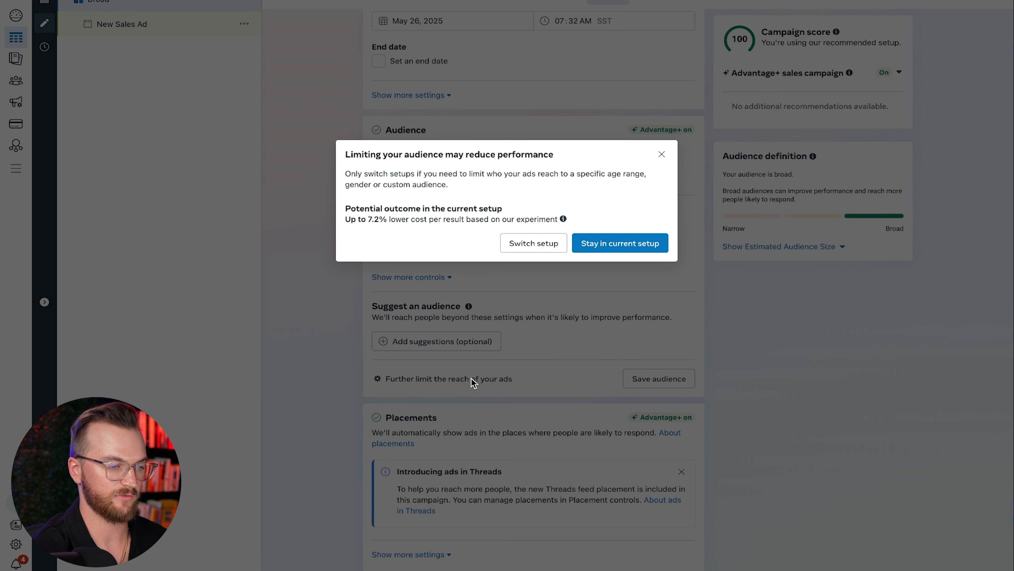
click(530, 250)
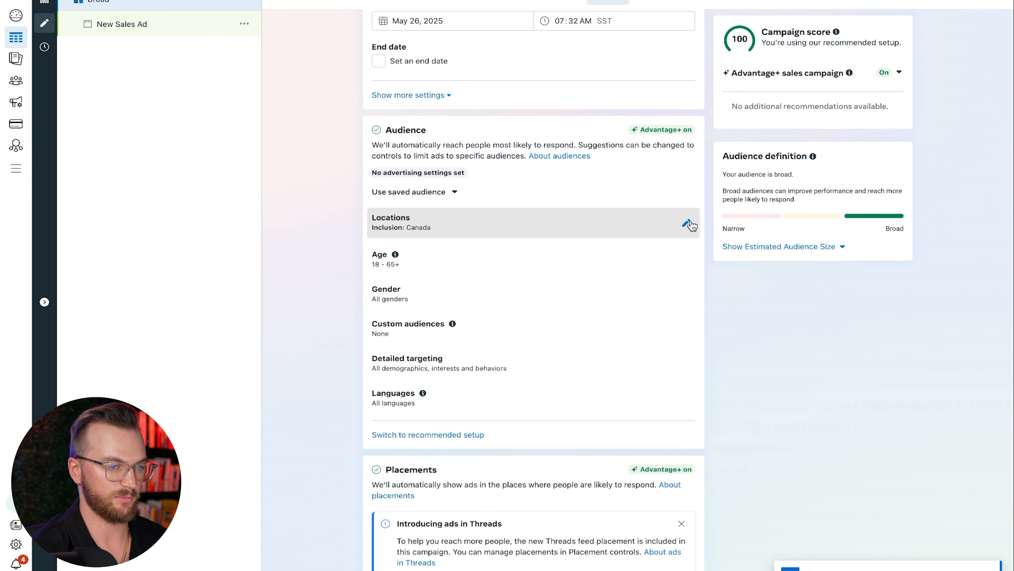
click(687, 224)
click(601, 407)
click(424, 316)
Search the detailed targeting for "boots" and add the Boot (footwear) interest
scroll(466, 360, down, 4)
click(472, 399)
click(464, 367)
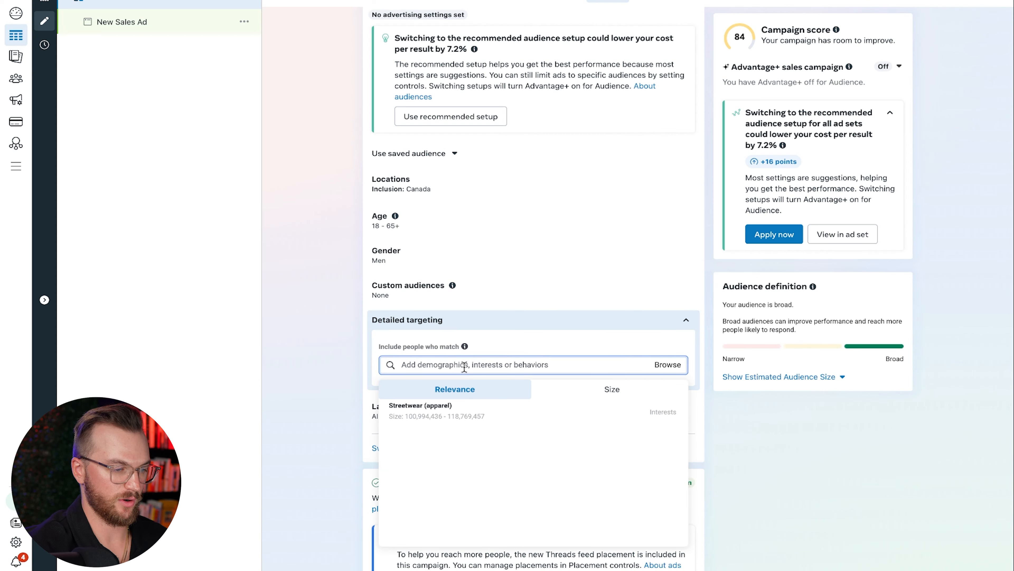
text(boots)
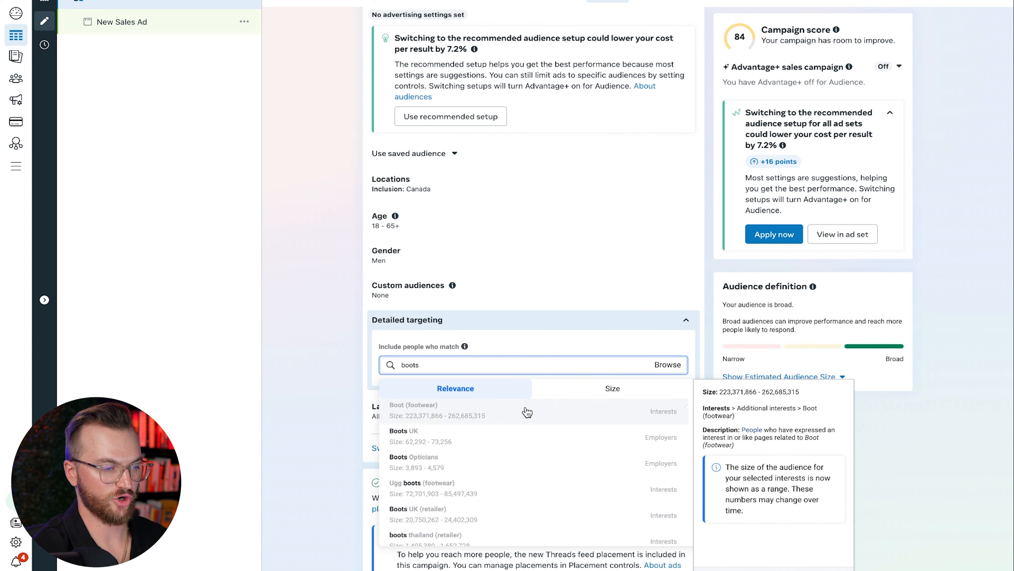
click(494, 418)
Rename the ad set as "001 boot | Purchase | Men 18-65+"
scroll(583, 368, up, 15)
click(415, 48)
drag(401, 50, 308, 54)
text(001 boot | Purchase | Men 18)
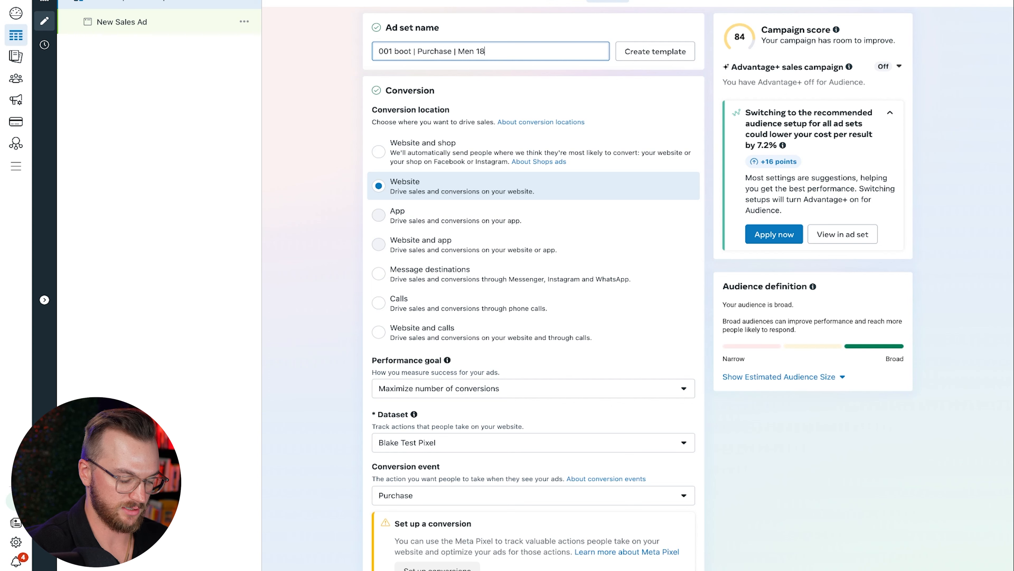
text(-65+)
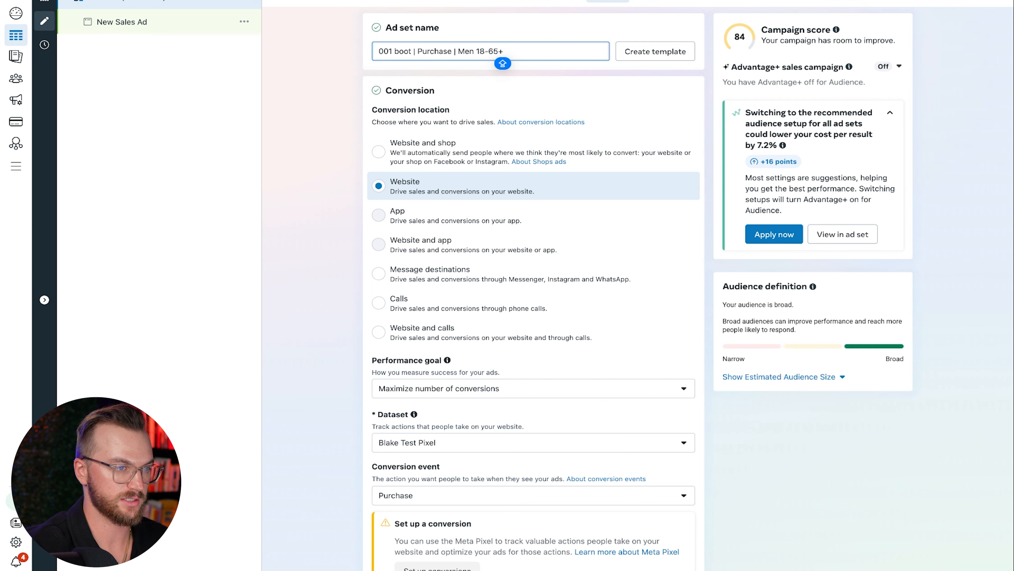
Open the ad inside the ad set and rename it as "George STS"
click(154, 23)
triple_click(439, 51)
text(George STS)
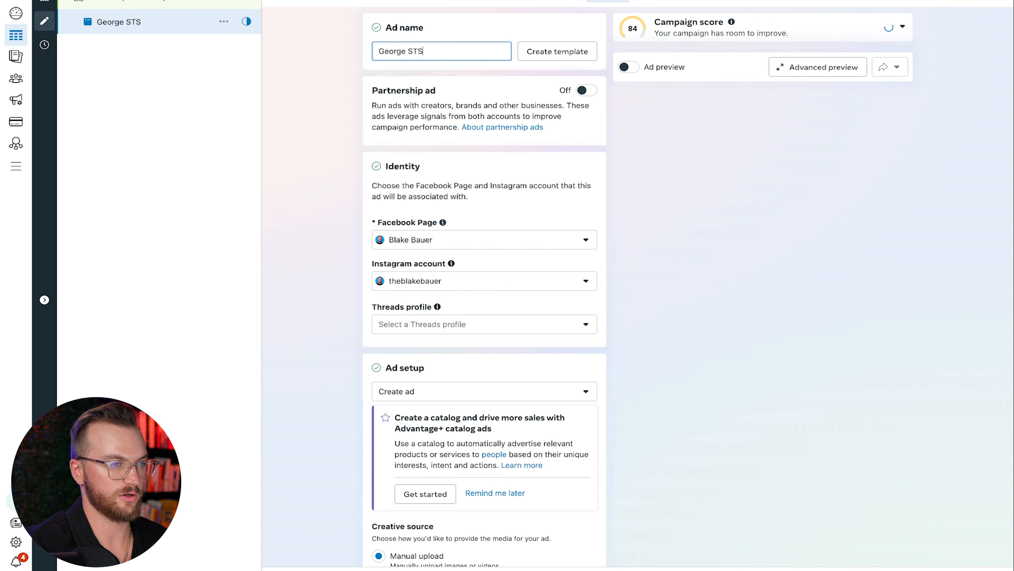
Set the ad format to the one predicted to perform best and turn off multi-advertiser ads
scroll(468, 172, down, 3)
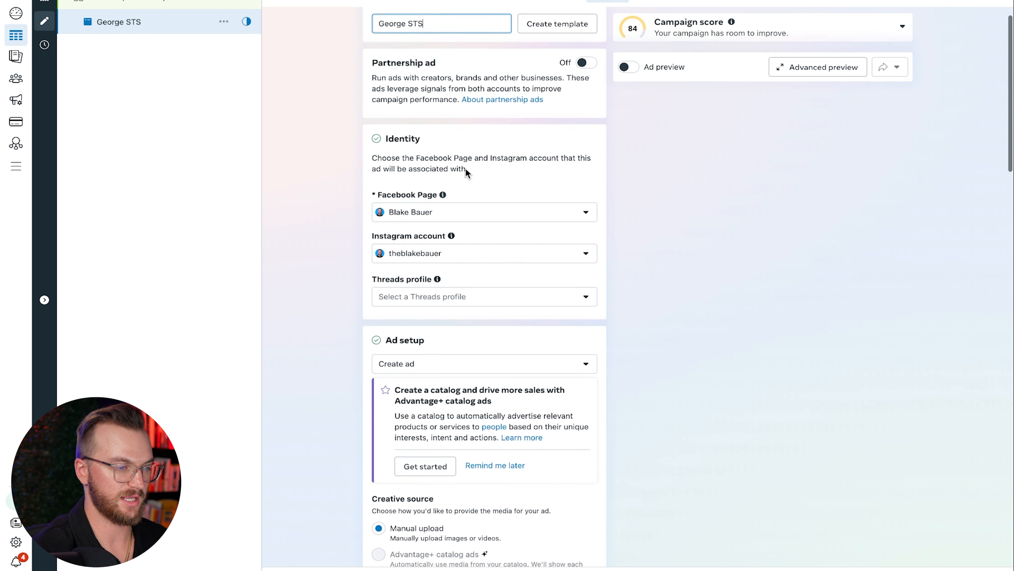
scroll(453, 195, down, 4)
click(400, 358)
scroll(388, 375, down, 2)
click(378, 386)
Upload the video "New Project - George (1)" and add it as the ad creative's media
scroll(442, 307, down, 6)
click(407, 262)
click(404, 302)
click(754, 129)
double_click(498, 284)
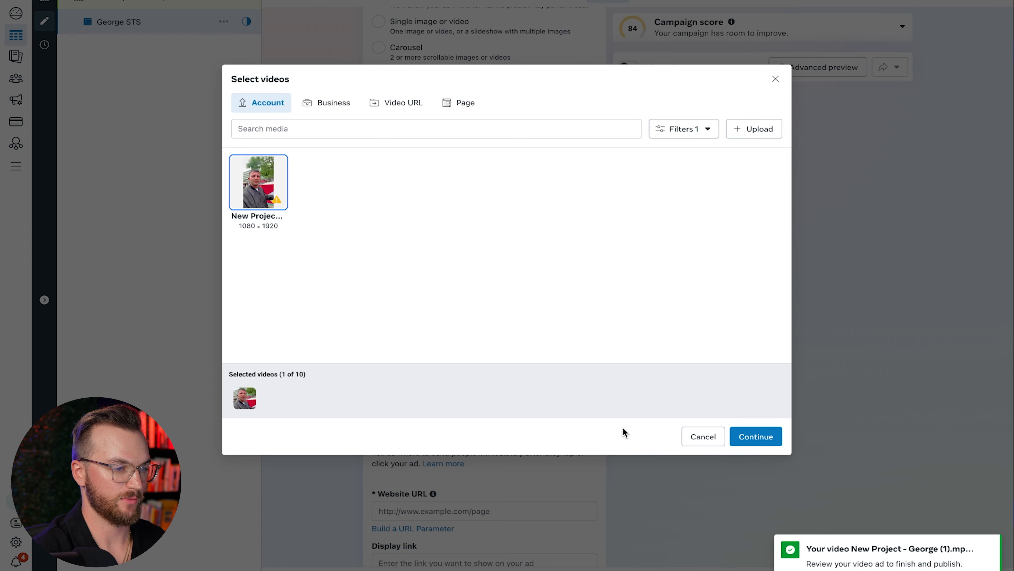
click(752, 440)
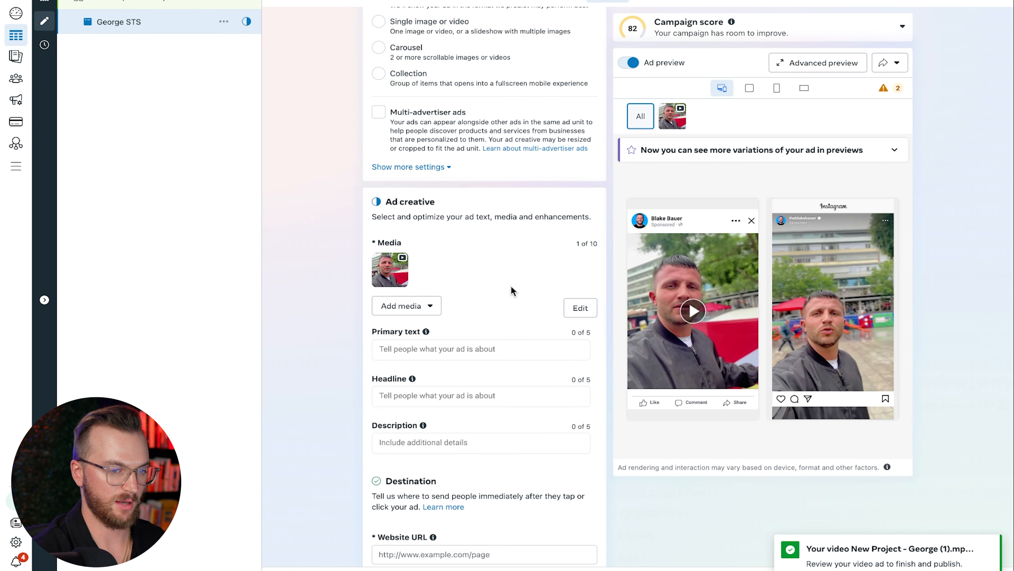
Switch to the Vessi store and open the product page of the white men's sneaker with navy accents
scroll(511, 290, up, 10)
scroll(512, 290, down, 15)
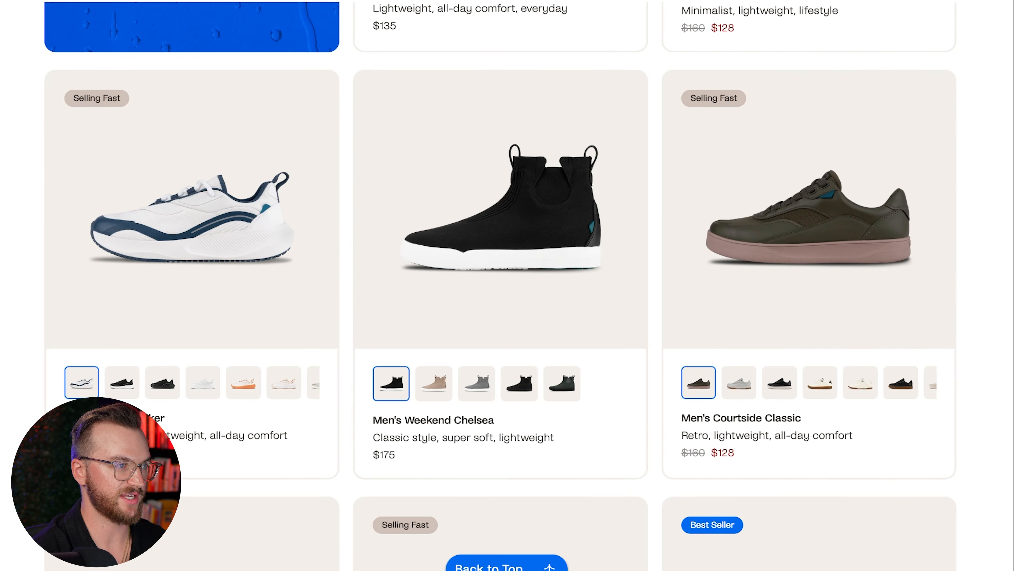
click(242, 176)
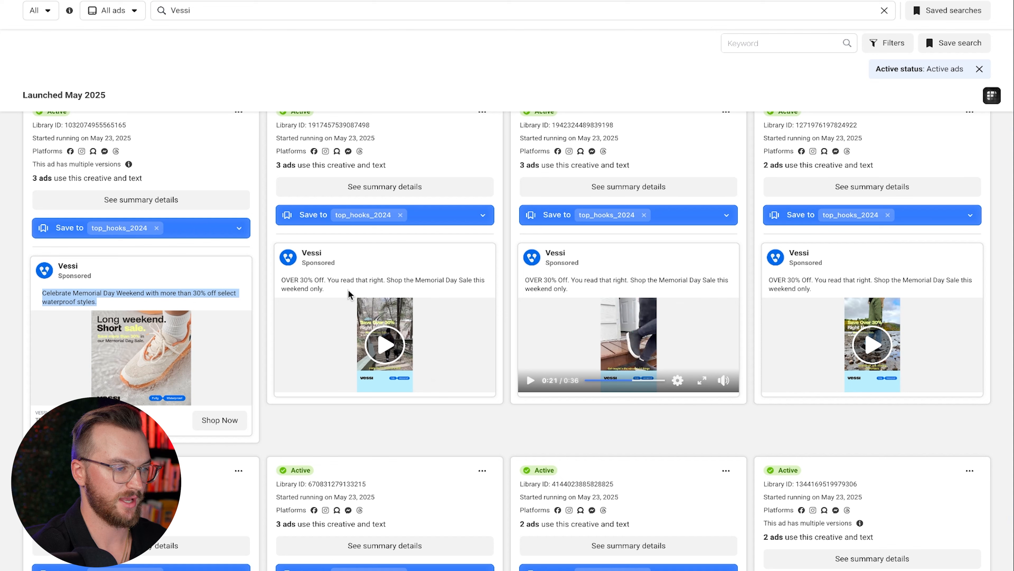
Add a second primary text option reading "Celebrate Memorial Day Weekend with more than 30% off select waterproof styles." from Vessi's ad library copy
drag(326, 288, 281, 280)
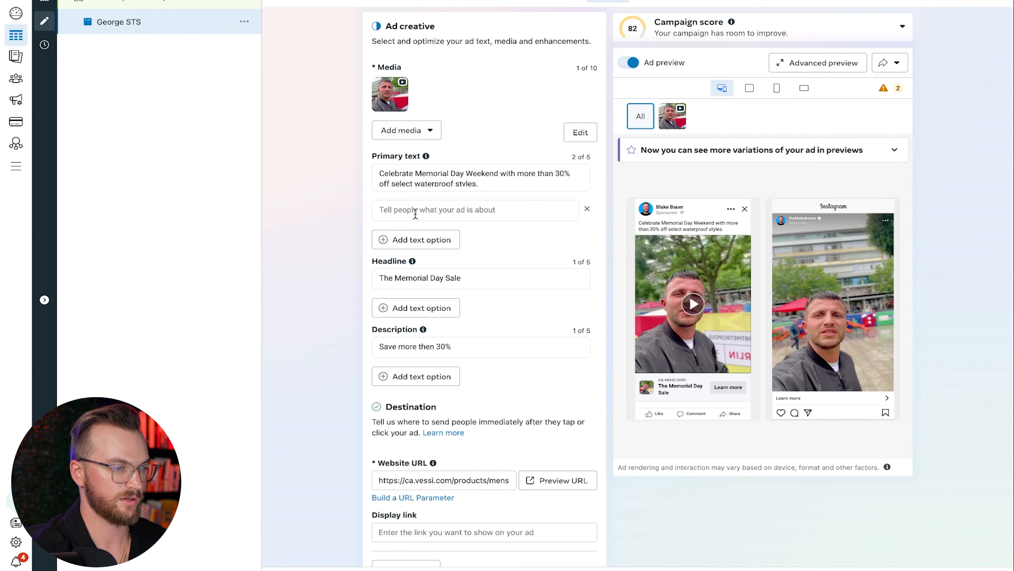
click(415, 213)
text(Celebrate Memorial Day Weekend with more than 30% off select waterproof styles.)
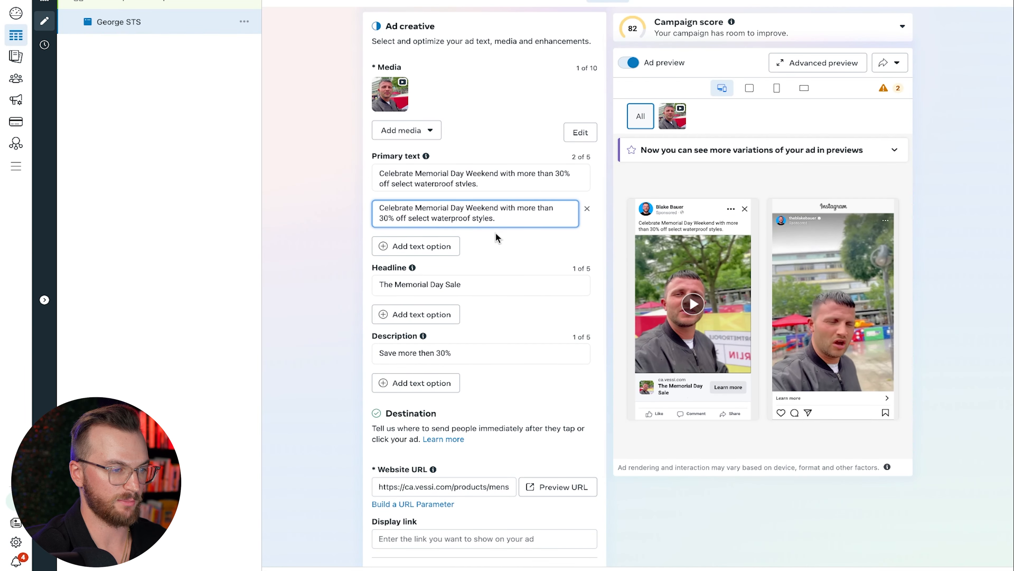
Add the second headline option "This Sale Hits Different" and play the video in the Facebook Feed preview
click(416, 315)
text(This Sale Hit)
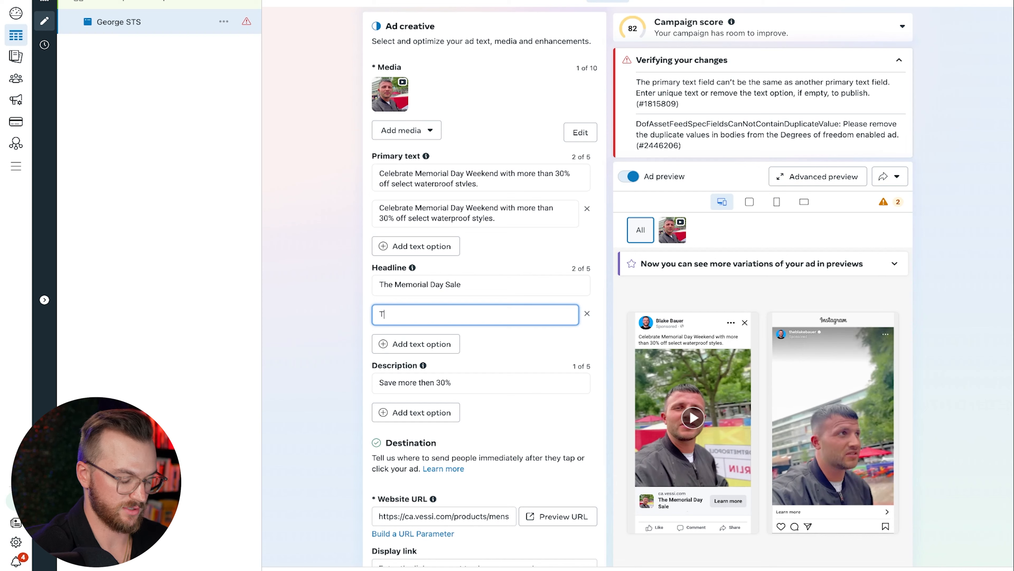
text(s Different)
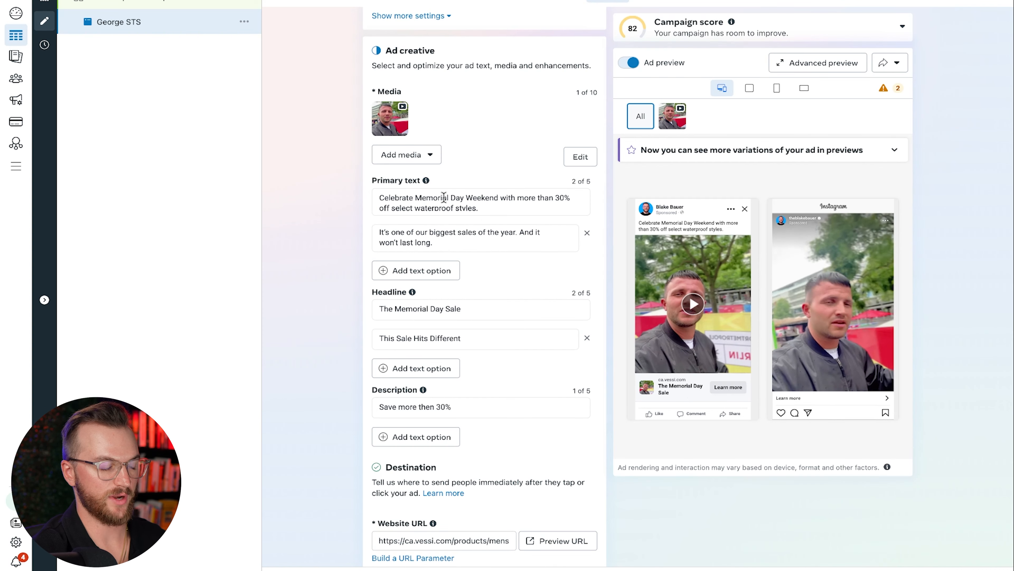
click(693, 304)
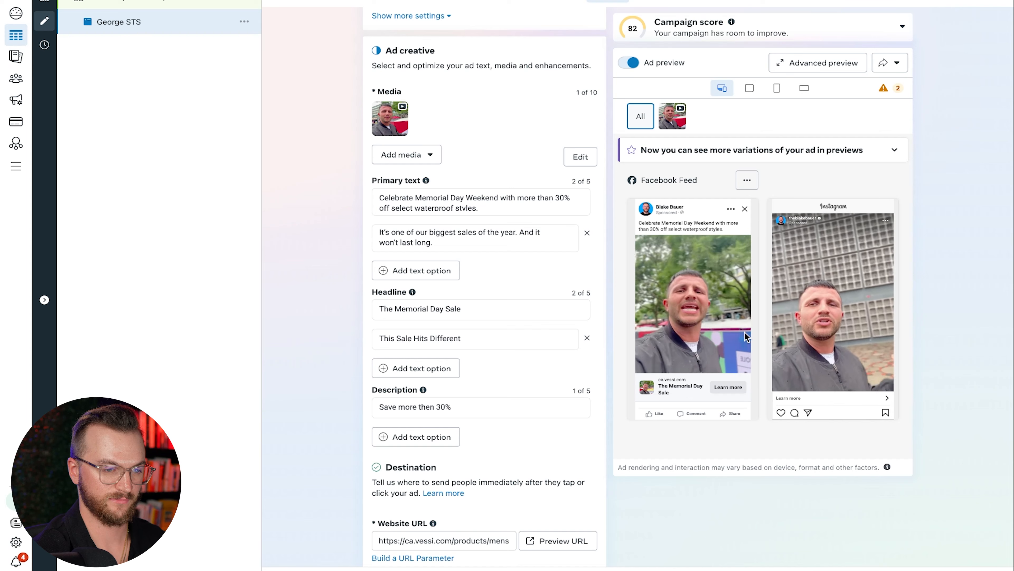